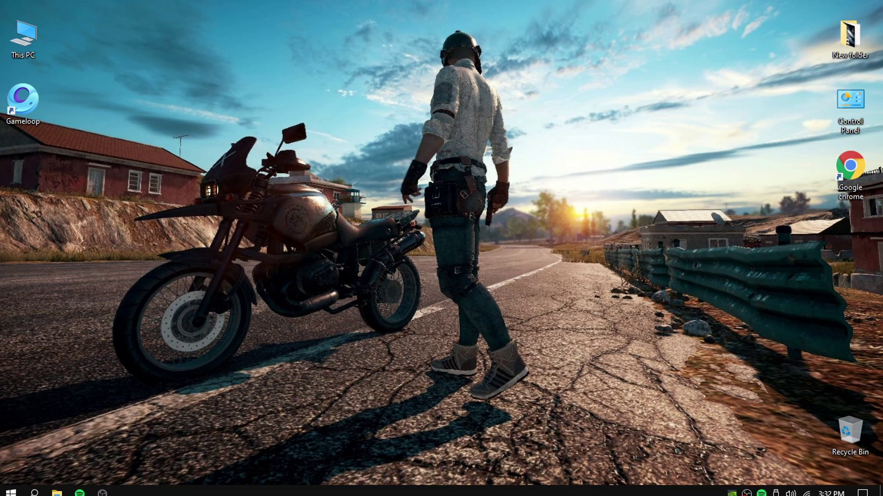
# Search 'windows update' from the taskbar and open the Windows Update settings page.
pyautogui.click(28, 491)
pyautogui.write('windows update')
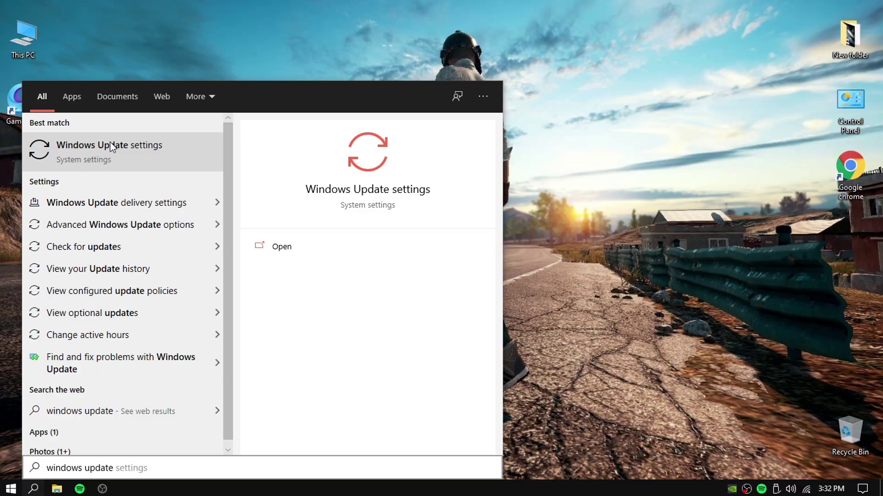
pyautogui.click(124, 67)
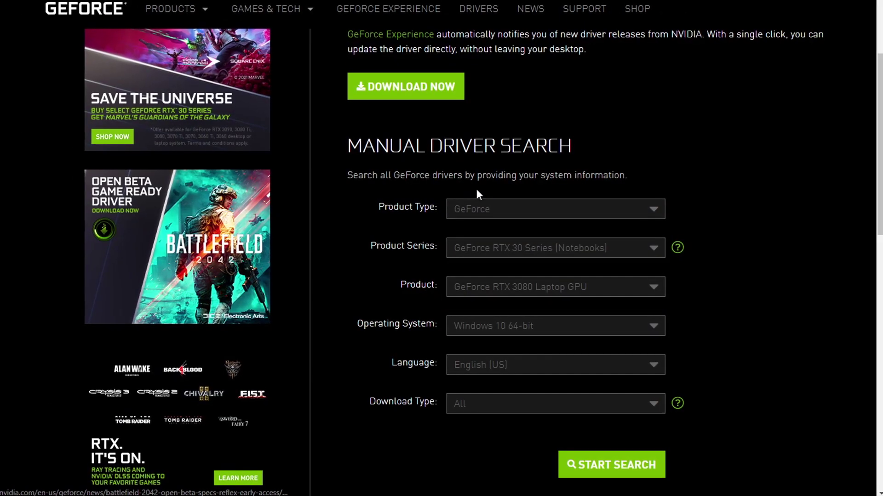
pyautogui.scroll(4, 476, 190)
pyautogui.scroll(-2, 814, 83)
pyautogui.scroll(1, 813, 101)
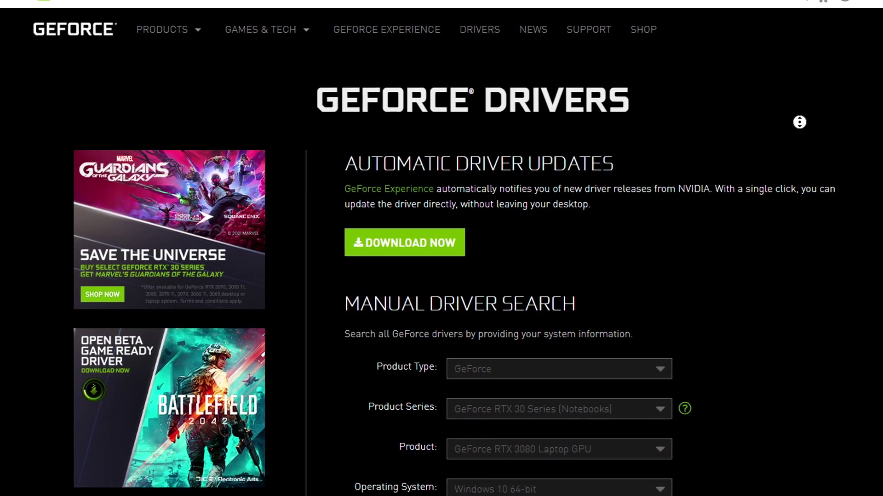
# Set NVIDIA's manual driver search to GeForce, GeForce 700 Series, GeForce GT 730, then open Download Type.
pyautogui.scroll(-1, 802, 126)
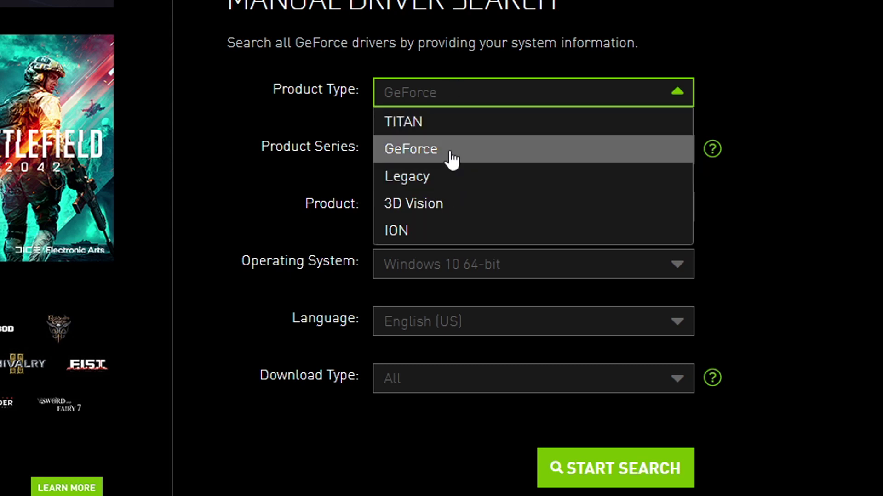
pyautogui.click(452, 159)
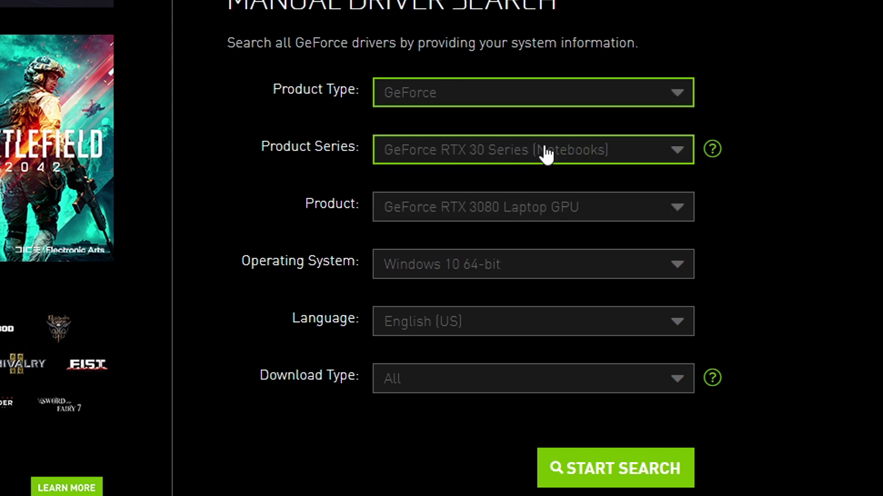
pyautogui.click(544, 154)
pyautogui.scroll(-5, 598, 224)
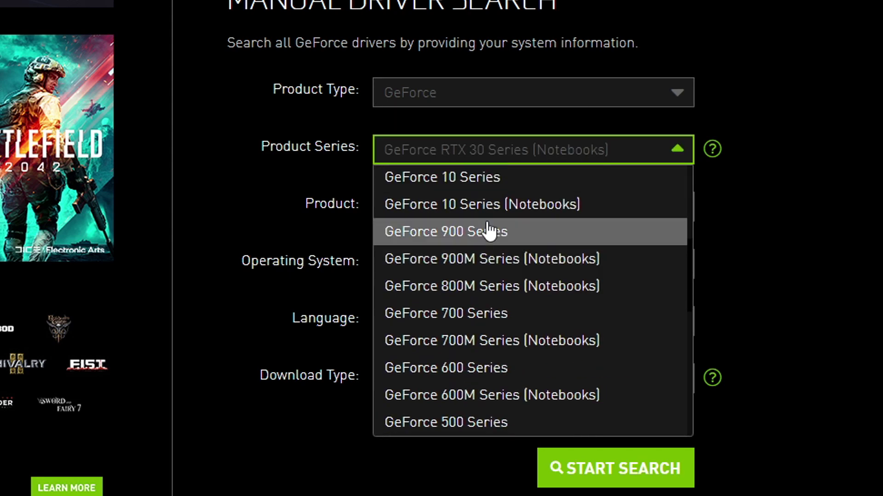
pyautogui.scroll(1, 463, 384)
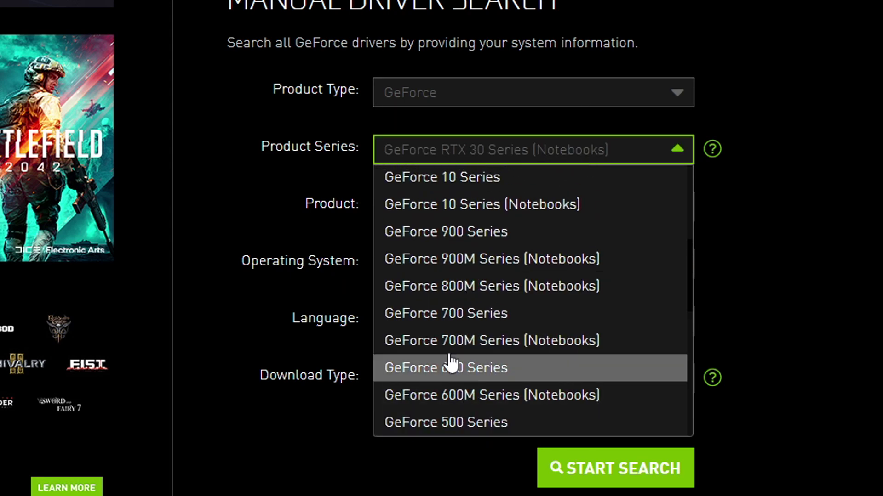
pyautogui.click(465, 317)
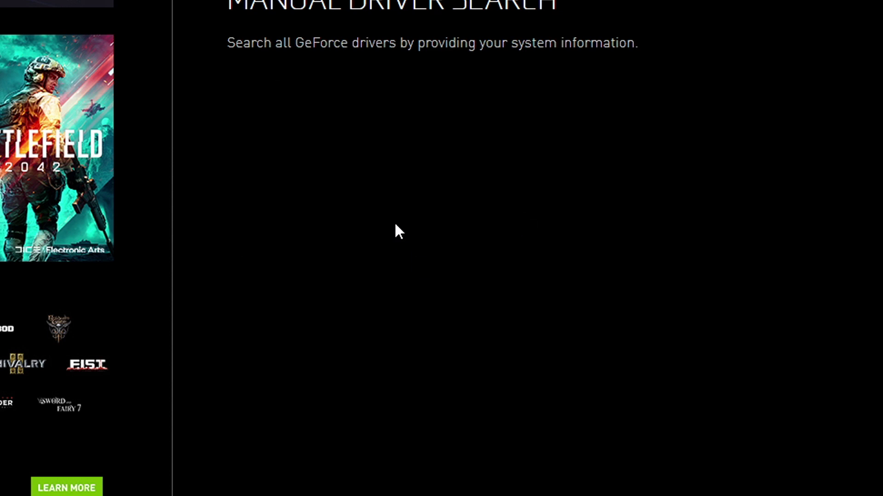
pyautogui.click(487, 216)
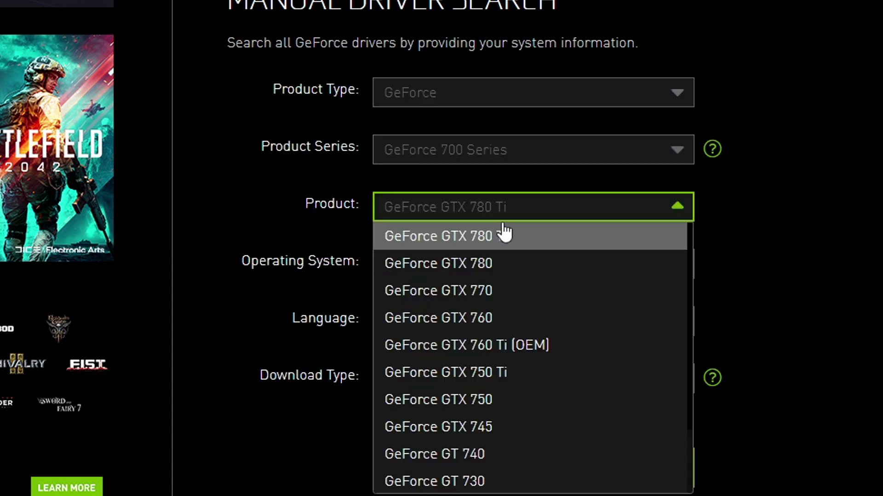
pyautogui.click(465, 404)
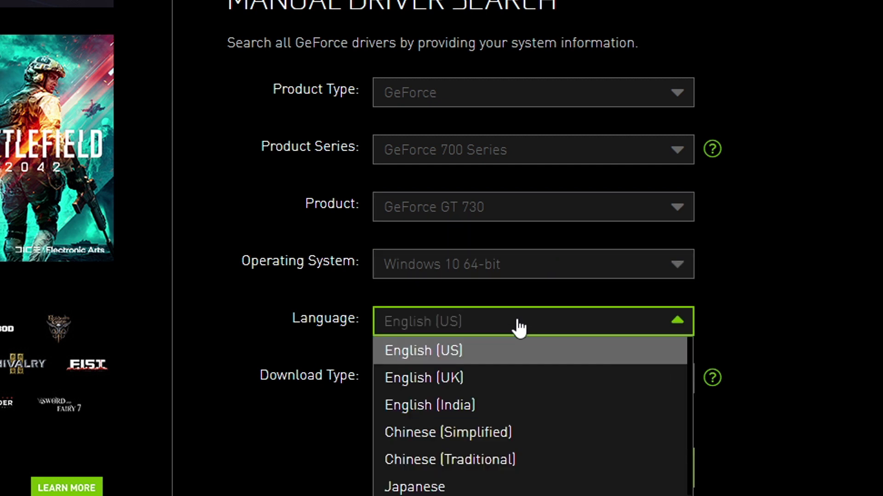
pyautogui.click(408, 396)
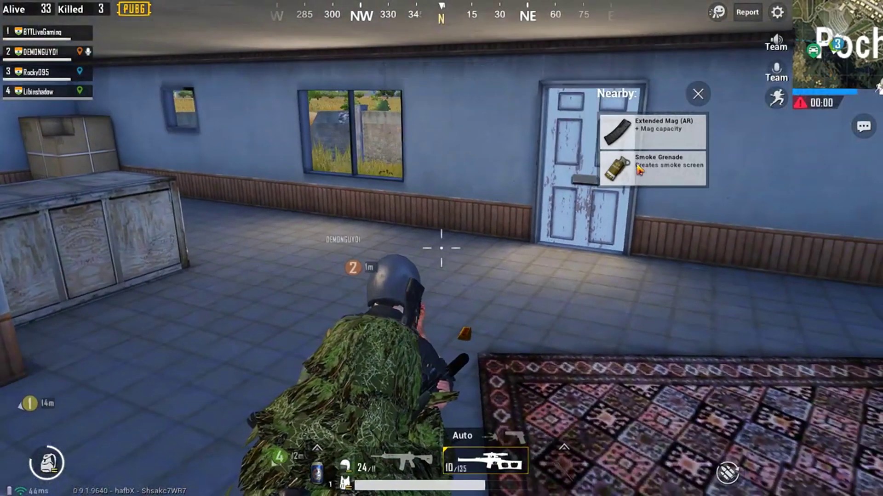
pyautogui.click(639, 170)
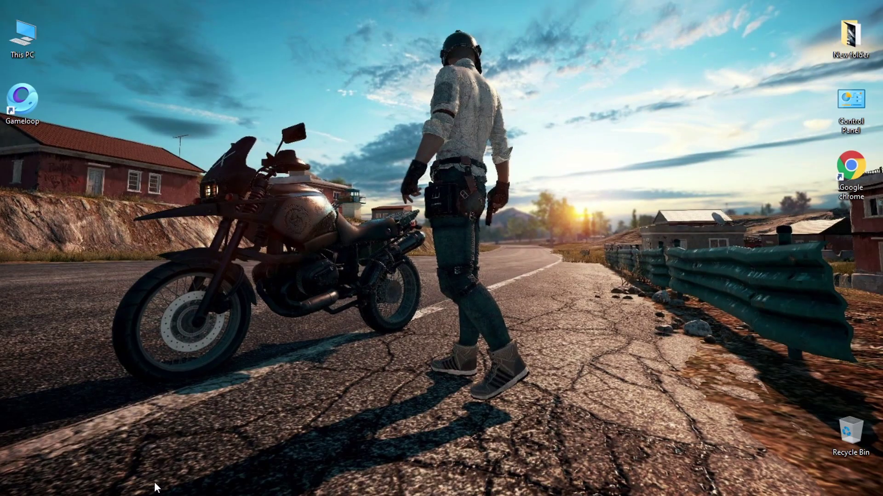
# Run msconfig, set the boot to use 4 processors, and save without restarting.
pyautogui.click(29, 491)
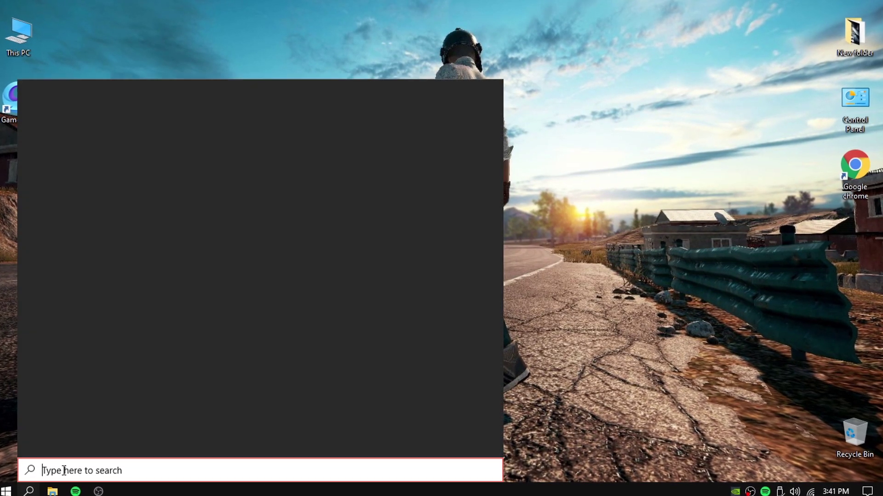
pyautogui.write('msconfig')
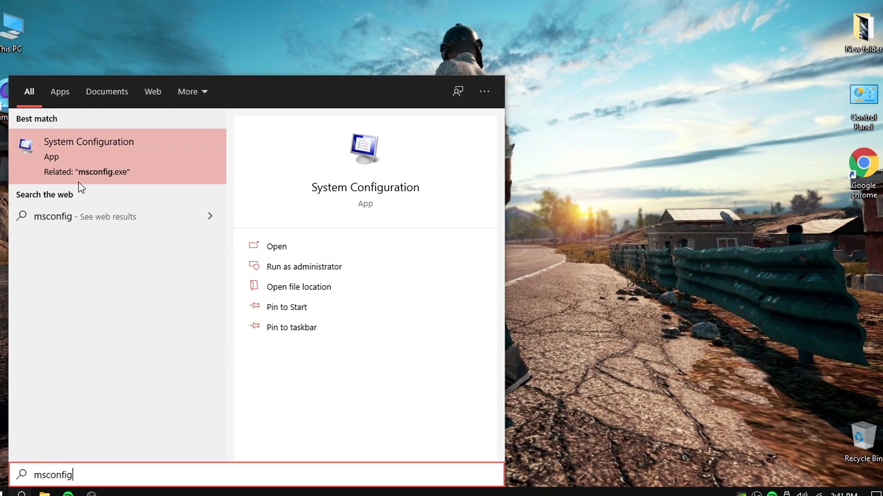
pyautogui.click(76, 165)
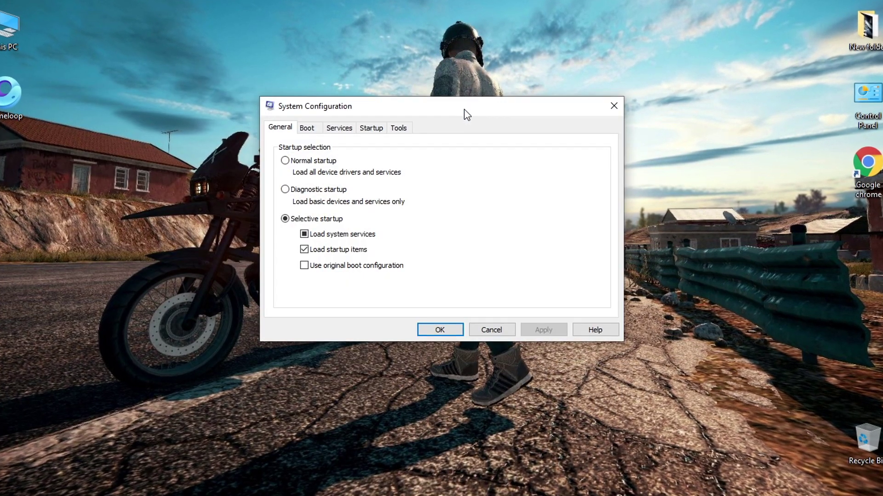
pyautogui.click(304, 127)
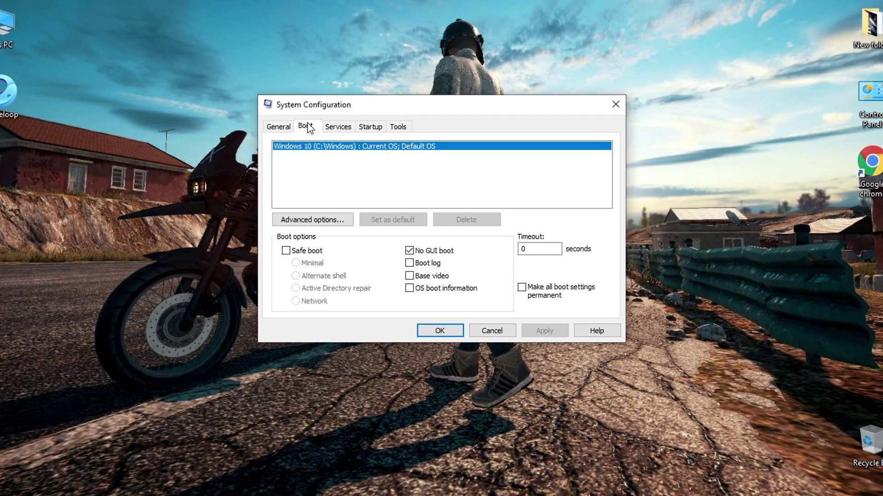
pyautogui.click(304, 221)
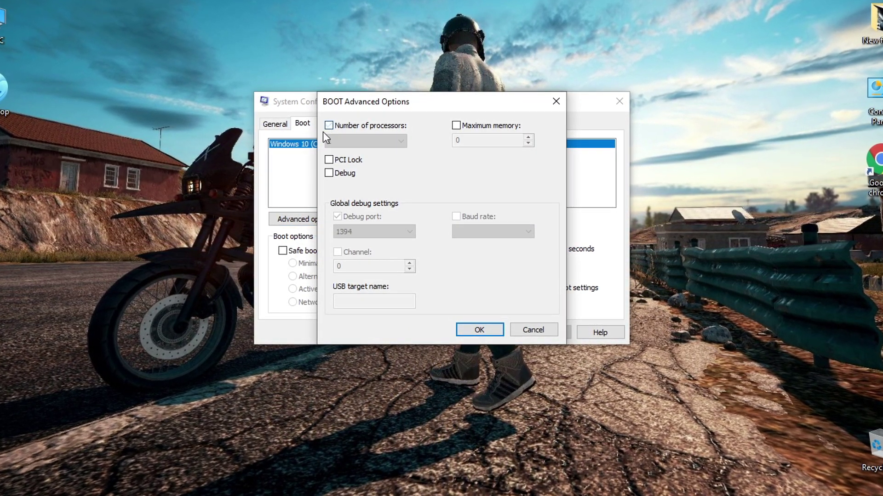
pyautogui.click(344, 144)
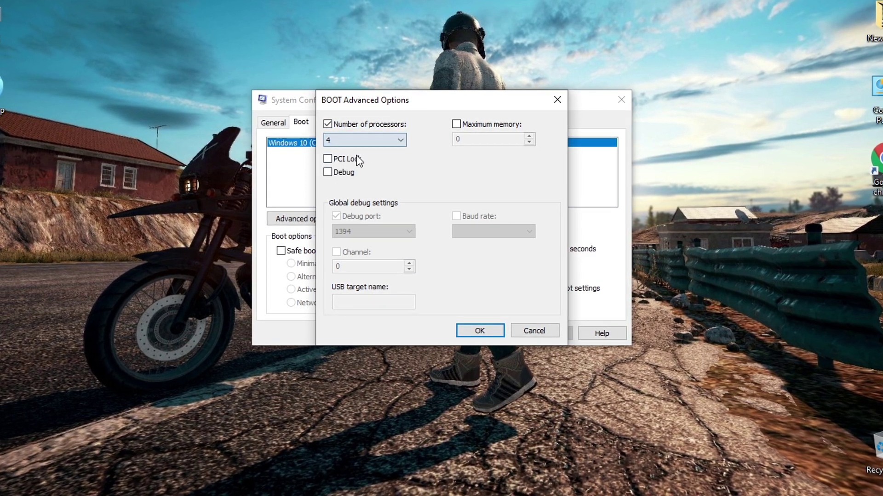
pyautogui.click(482, 334)
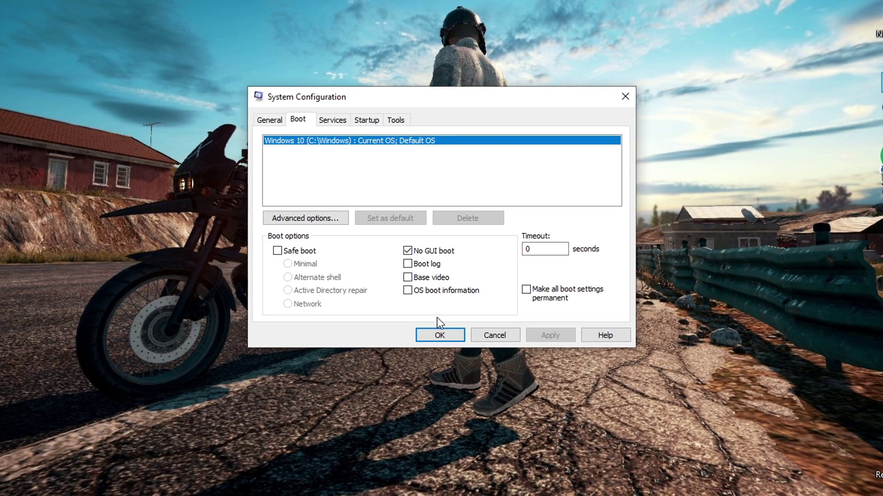
pyautogui.click(436, 337)
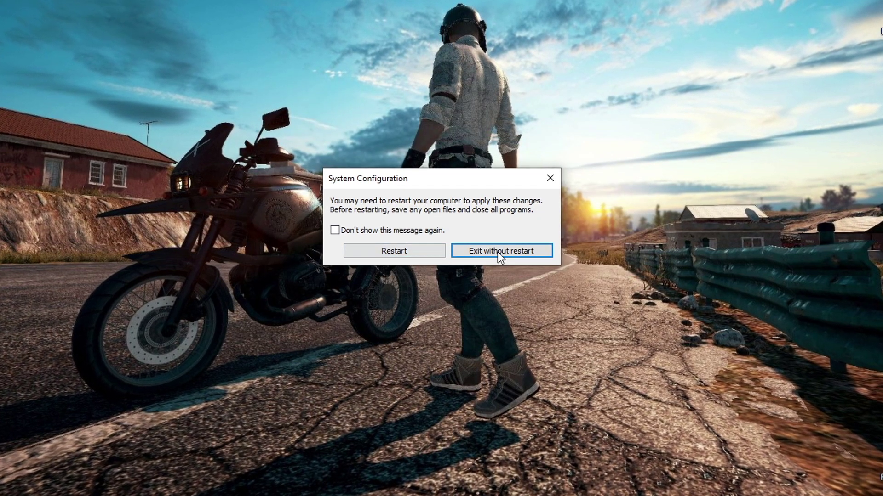
pyautogui.click(484, 250)
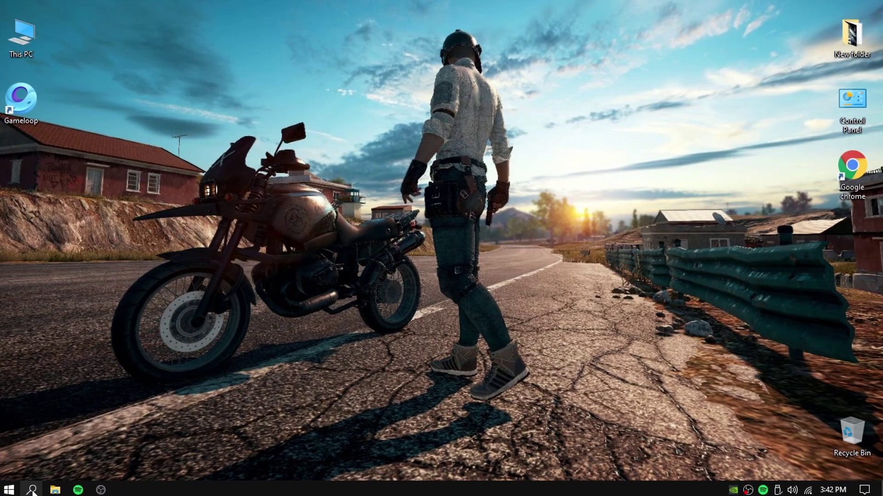
# Open Startup Apps and switch off Adobe Creative Cloud, Adobe GC Invoker and Adobe Updater.
pyautogui.click(32, 491)
pyautogui.write('star')
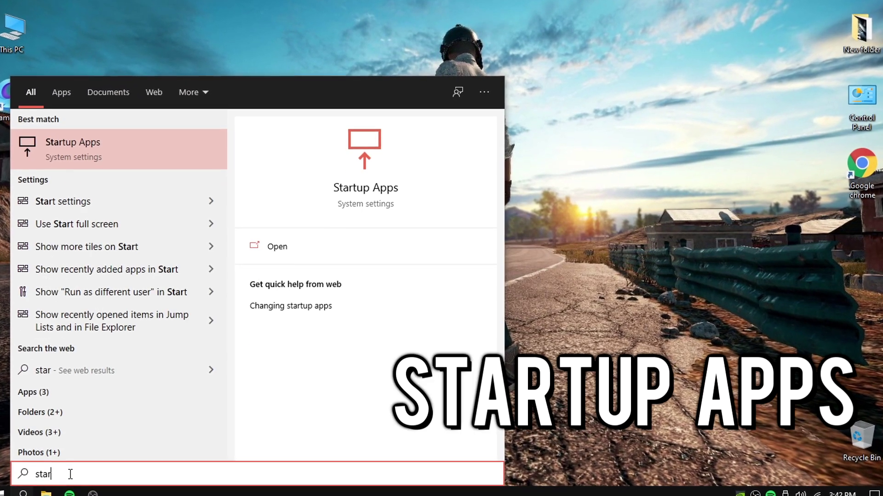
pyautogui.write('tup apps')
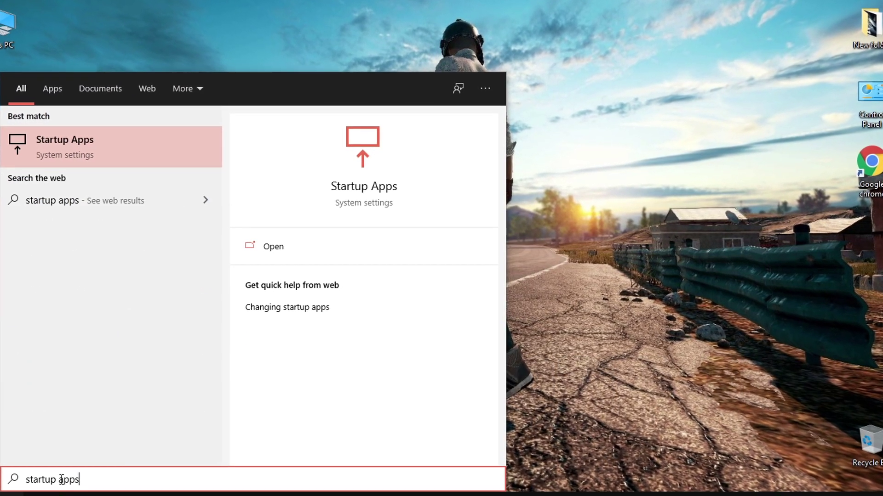
pyautogui.click(165, 138)
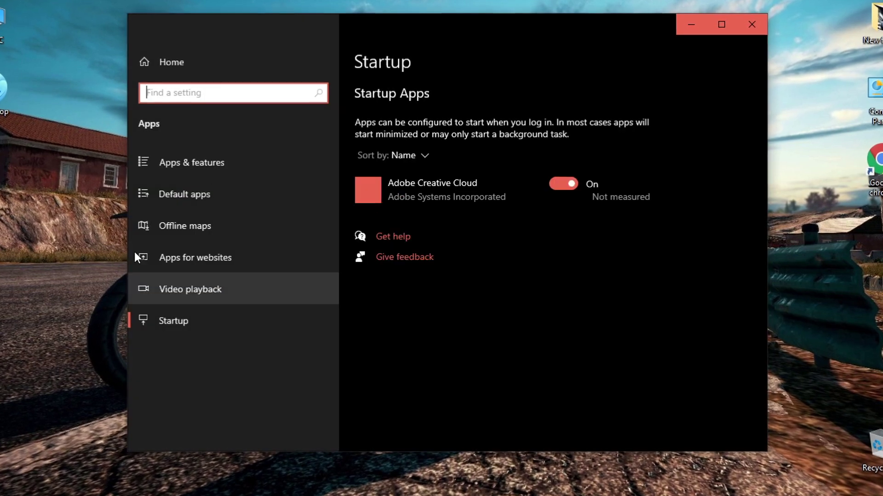
pyautogui.scroll(-5, 586, 183)
pyautogui.scroll(4, 580, 199)
pyautogui.scroll(2, 593, 166)
pyautogui.click(562, 184)
pyautogui.click(562, 223)
pyautogui.click(562, 262)
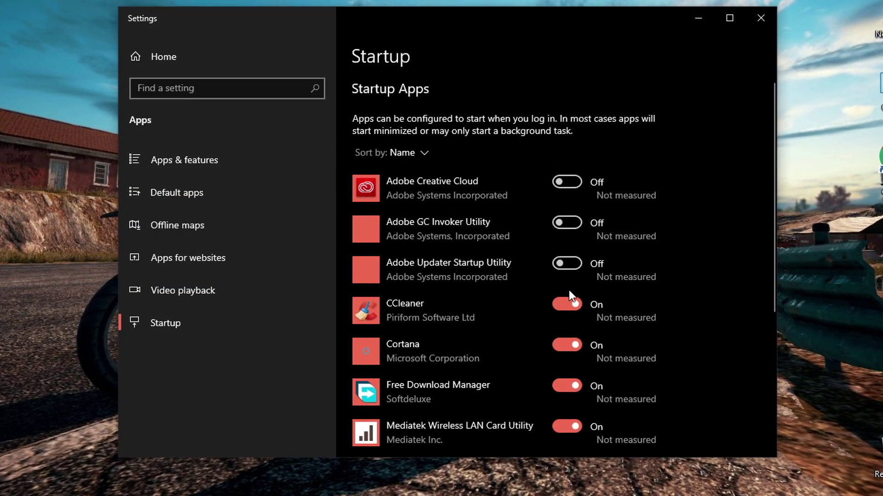
# Switch off CCleaner, Cortana, Free Download Manager, Mediatek utility, Spotify and Vanguard, then close Settings.
pyautogui.scroll(-2, 564, 237)
pyautogui.click(567, 236)
pyautogui.click(567, 278)
pyautogui.click(566, 318)
pyautogui.click(566, 359)
pyautogui.scroll(-2, 561, 366)
pyautogui.click(560, 335)
pyautogui.click(563, 374)
pyautogui.scroll(-3, 570, 321)
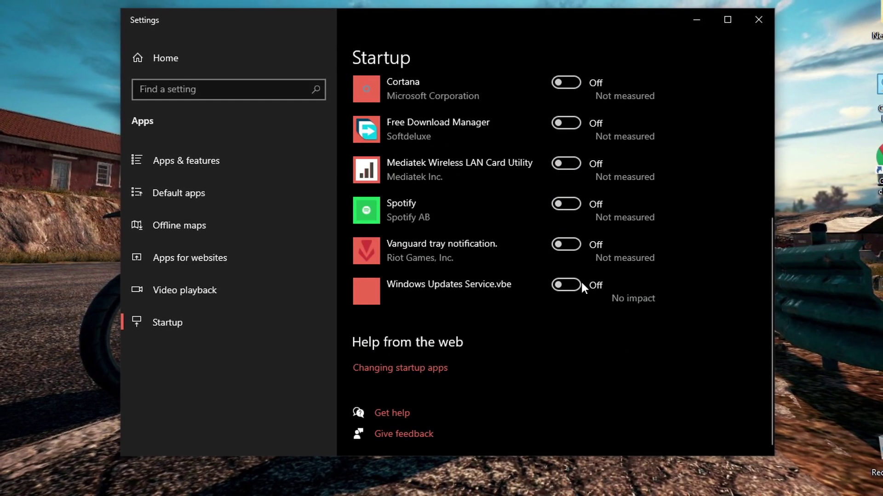
pyautogui.click(757, 21)
# Open Background apps via search 'backgr' and turn off letting apps run in the background.
pyautogui.click(33, 488)
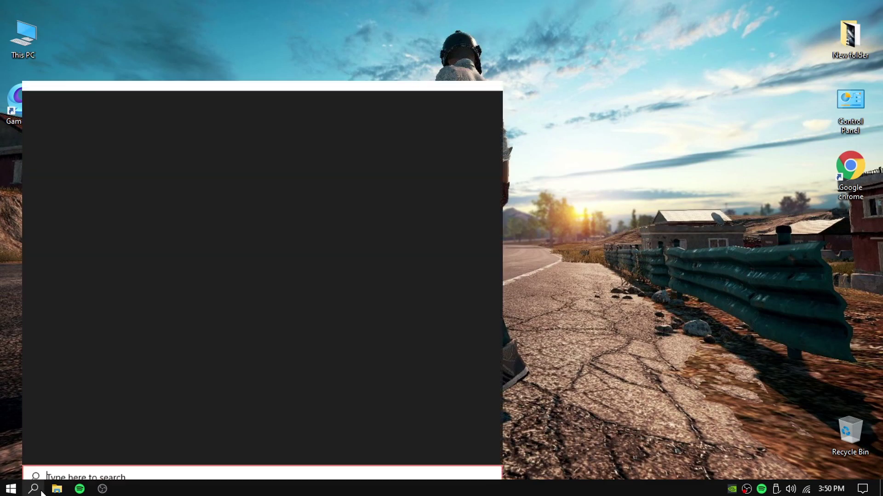
pyautogui.write('backgr')
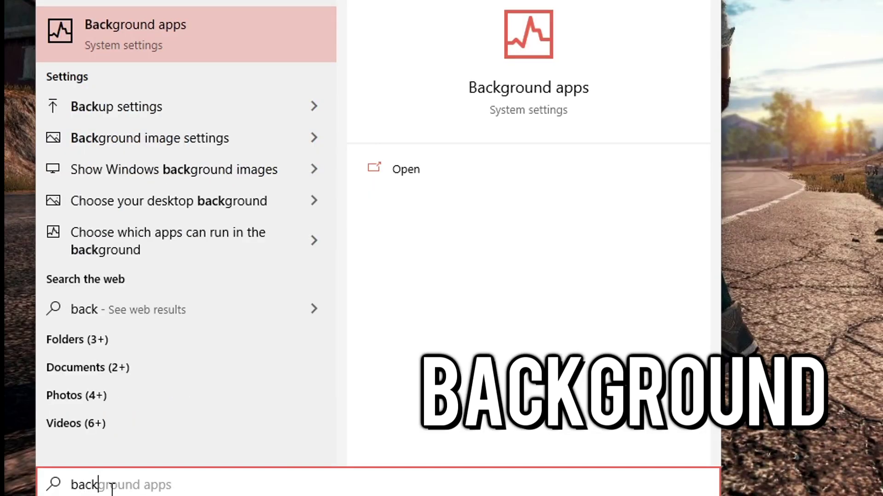
pyautogui.press('Return')
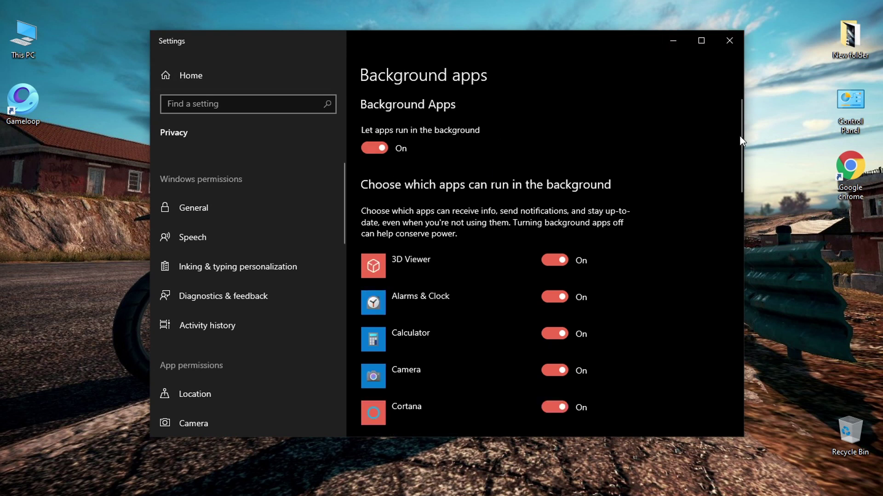
pyautogui.scroll(-6, 667, 208)
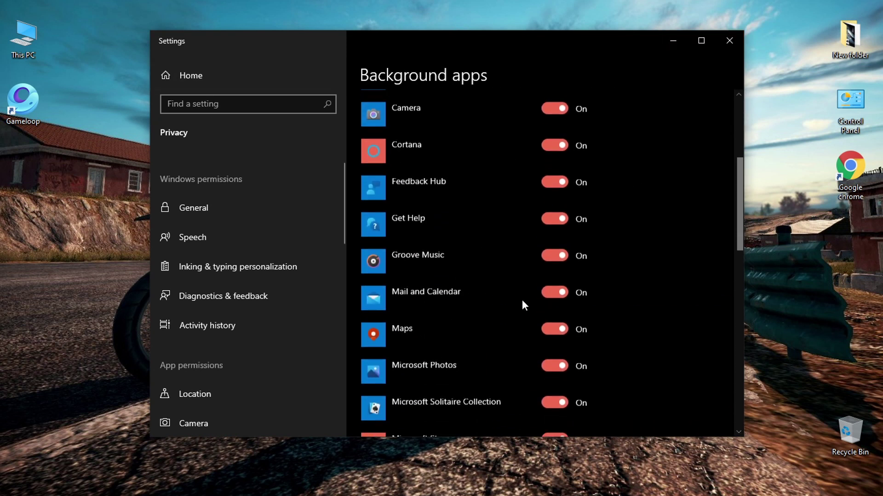
pyautogui.scroll(-5, 522, 301)
pyautogui.scroll(10, 459, 321)
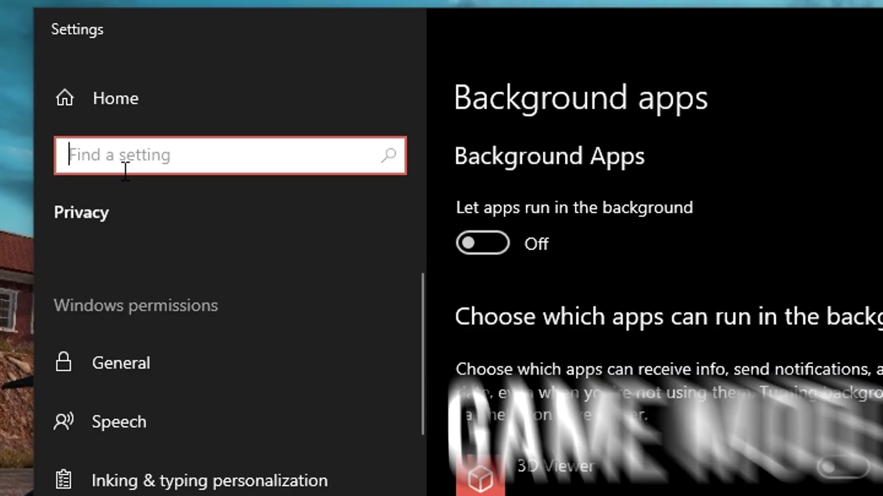
pyautogui.write('game mode')
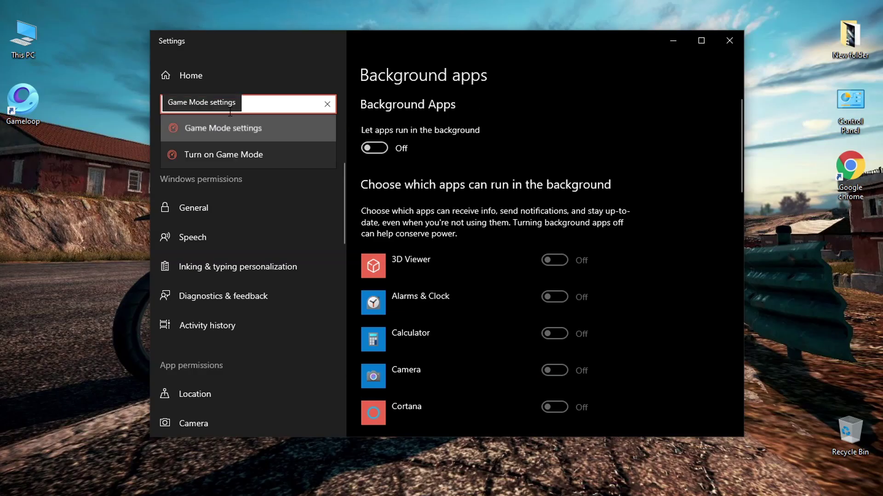
# Turn Game Mode on from the Game Mode settings page.
pyautogui.click(230, 127)
pyautogui.click(364, 148)
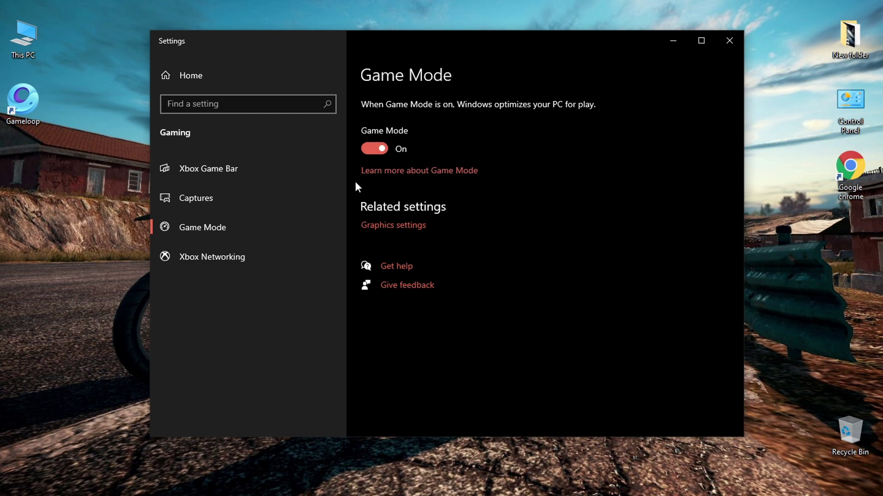
pyautogui.click(381, 226)
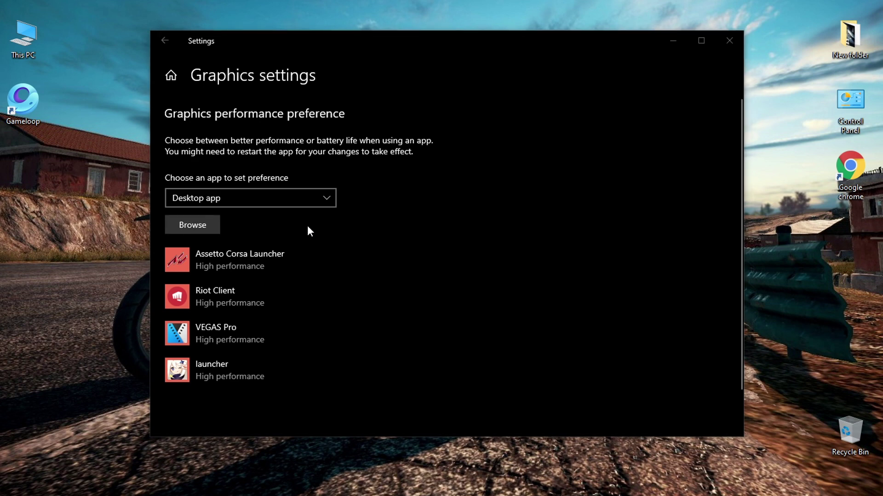
# Add Gameloop's program to Graphics settings and save it as High performance.
pyautogui.hotkey('alt', 'Up')
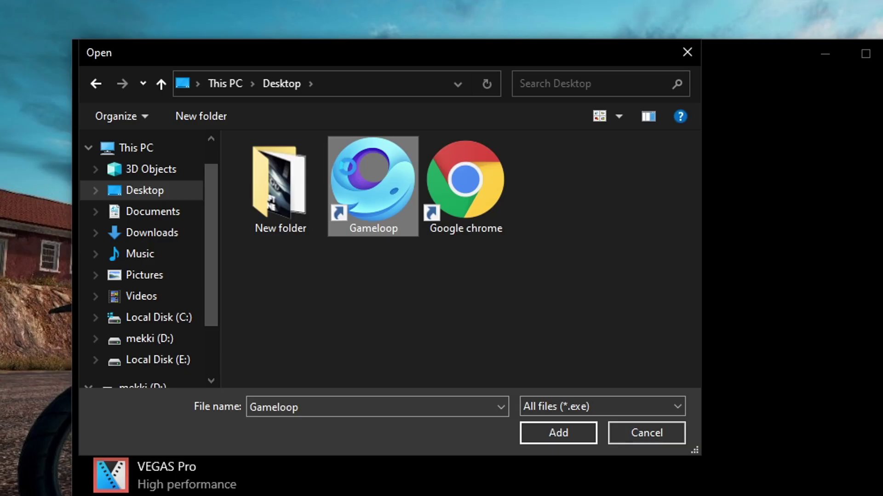
pyautogui.rightClick(343, 122)
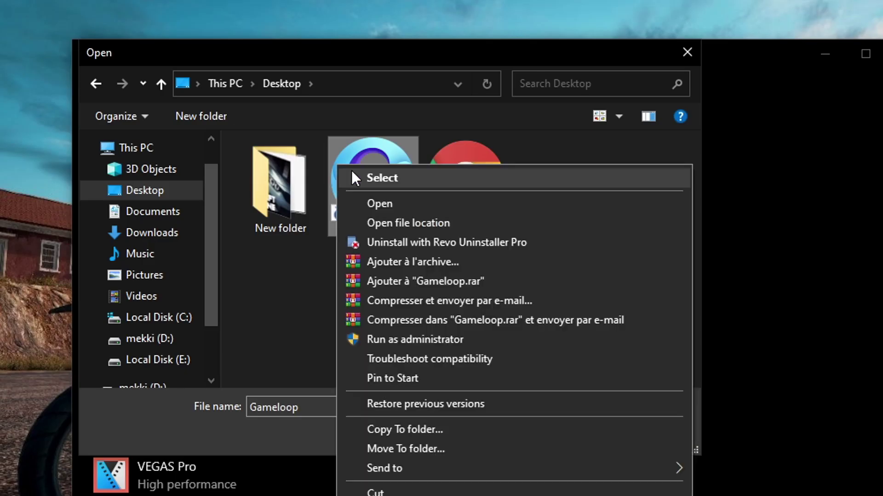
pyautogui.click(382, 223)
pyautogui.scroll(-2, 329, 276)
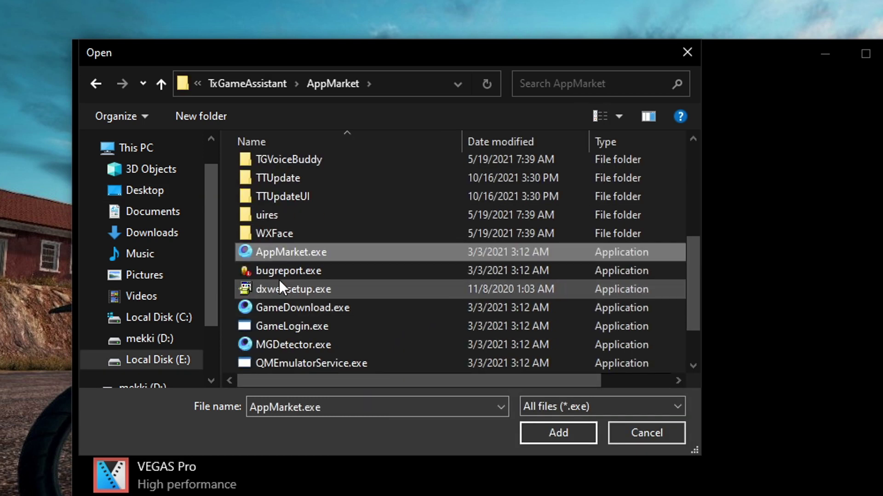
pyautogui.click(537, 439)
pyautogui.click(243, 302)
pyautogui.click(334, 294)
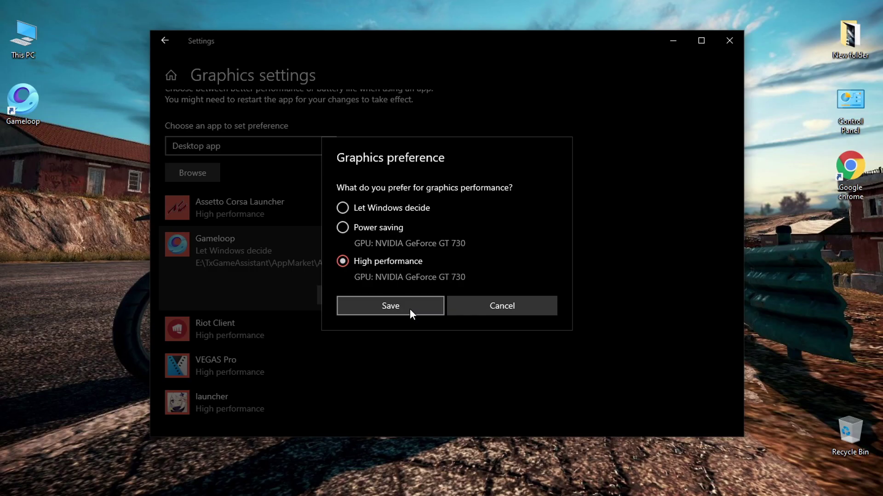
pyautogui.click(402, 369)
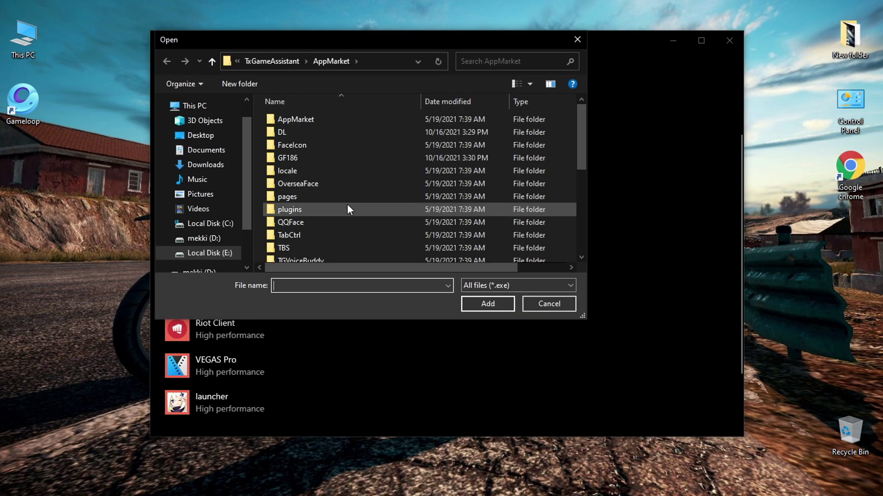
# Add MGDetector.exe to Graphics settings and save it as High performance.
pyautogui.scroll(-5, 354, 207)
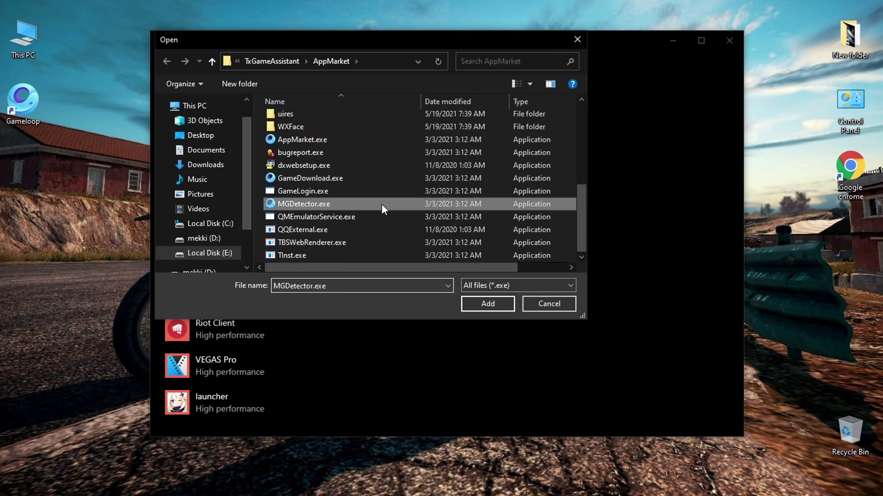
pyautogui.click(481, 301)
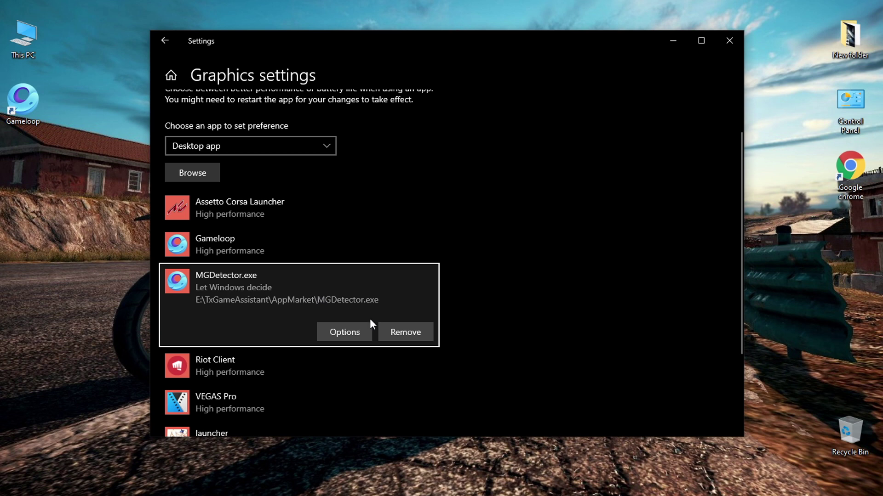
pyautogui.click(345, 332)
pyautogui.click(423, 266)
pyautogui.click(395, 306)
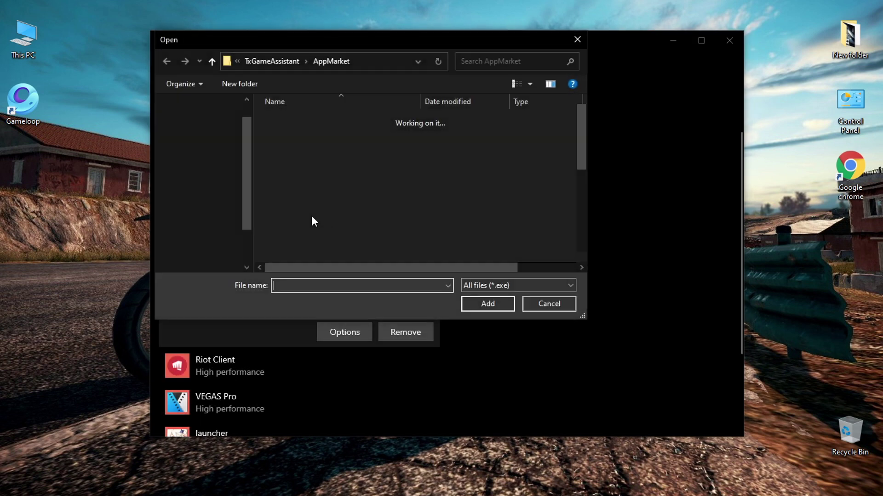
# Add TxGameAssistant's bugreport.exe to Graphics settings and save it as High performance.
pyautogui.scroll(-2, 322, 219)
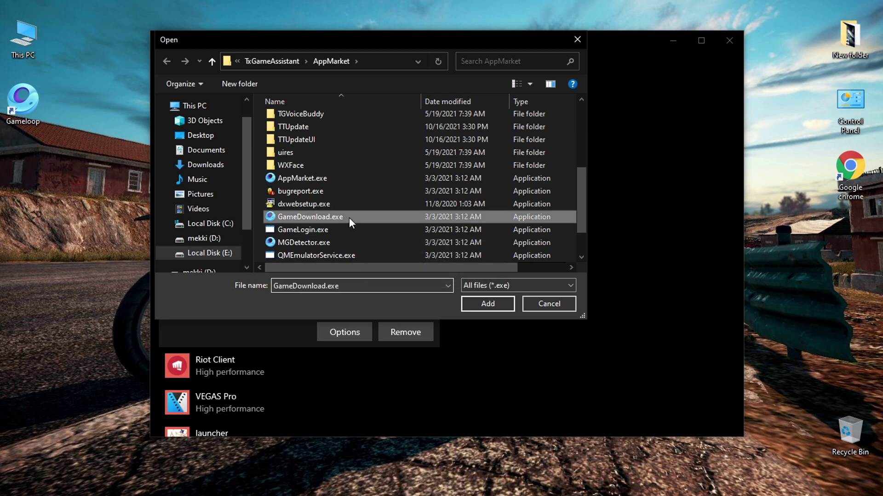
pyautogui.click(352, 219)
pyautogui.scroll(-1, 352, 219)
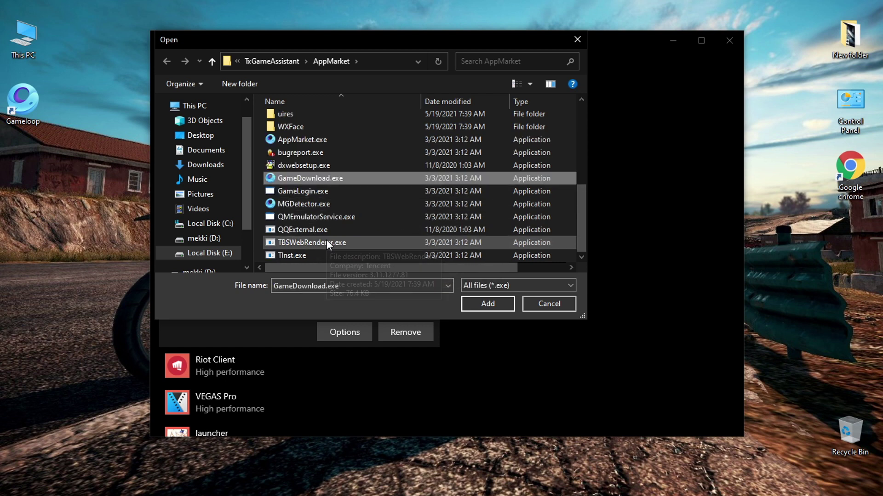
pyautogui.click(345, 217)
pyautogui.scroll(1, 293, 211)
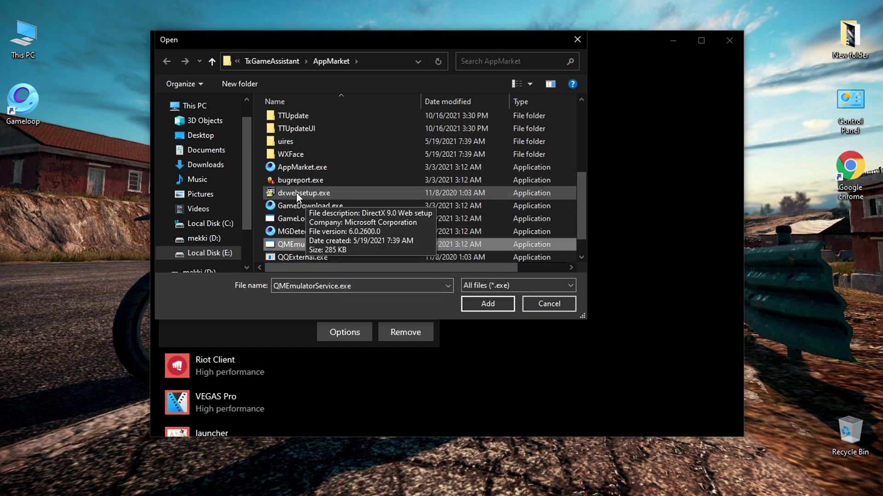
pyautogui.click(303, 192)
pyautogui.click(331, 181)
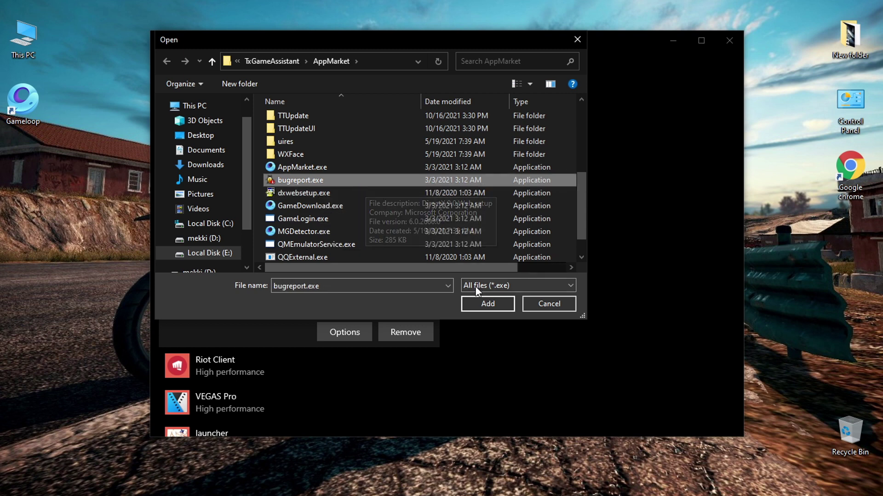
pyautogui.click(467, 304)
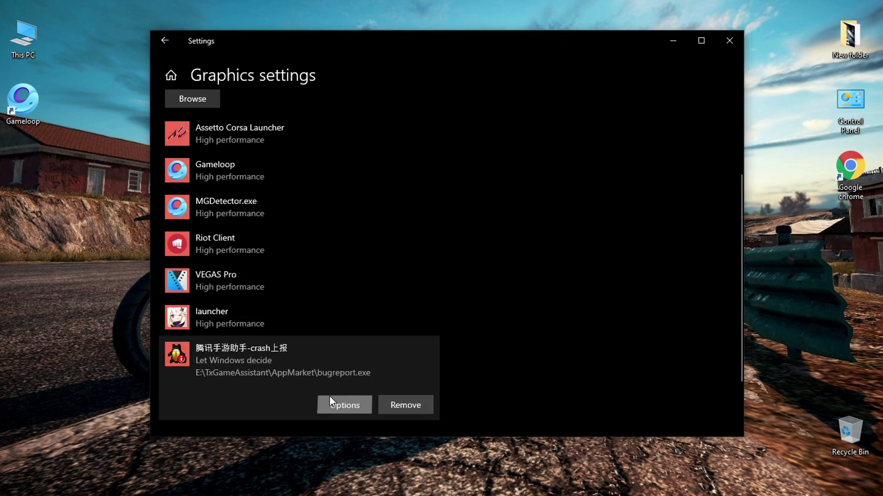
pyautogui.click(331, 403)
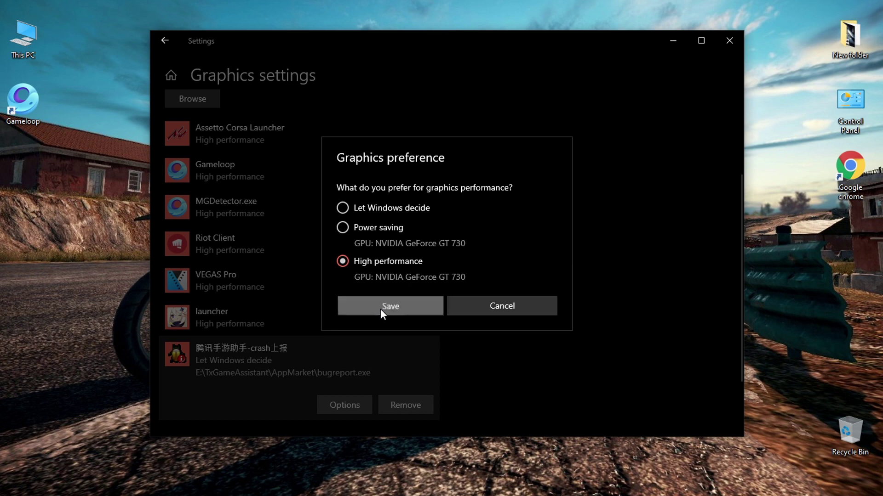
pyautogui.click(381, 309)
pyautogui.scroll(3, 495, 216)
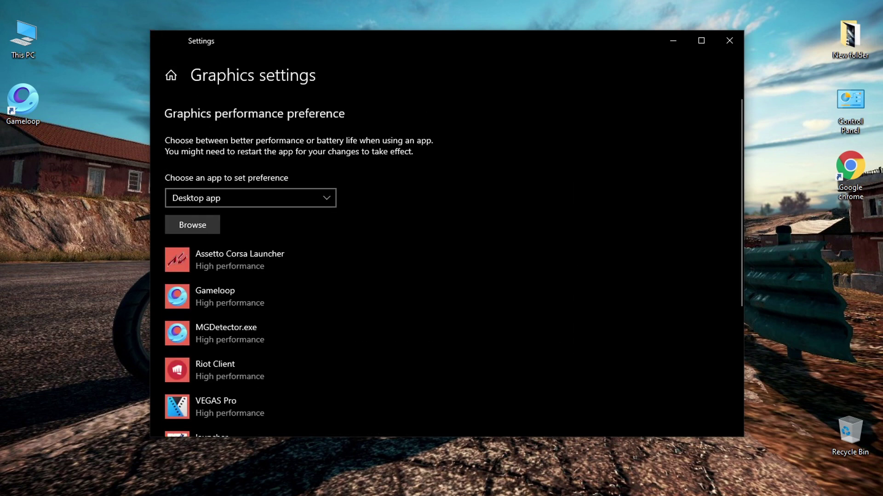
pyautogui.hotkey('alt', 'Left')
# Switch the Xbox Game Bar toggle off in Gaming settings.
pyautogui.click(280, 171)
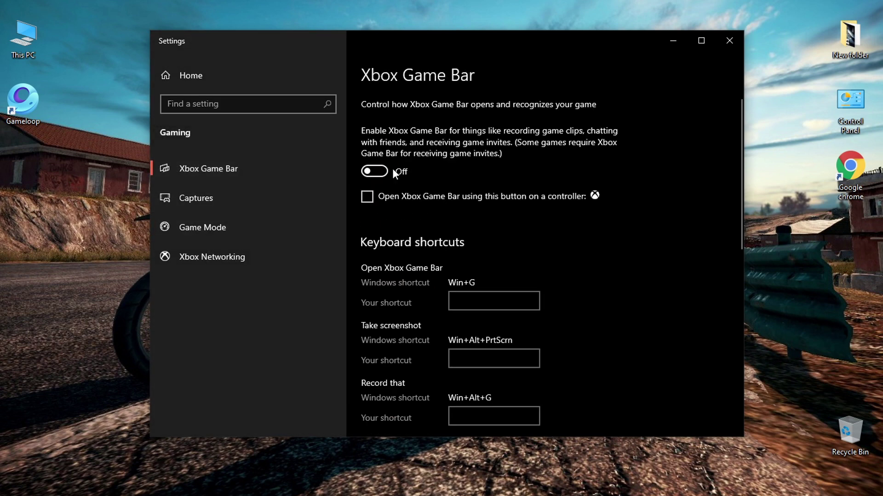
pyautogui.click(375, 171)
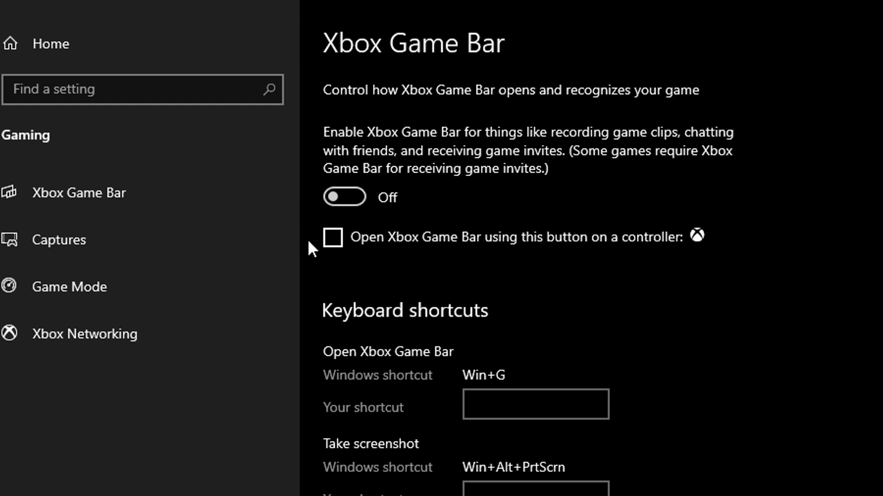
pyautogui.click(134, 255)
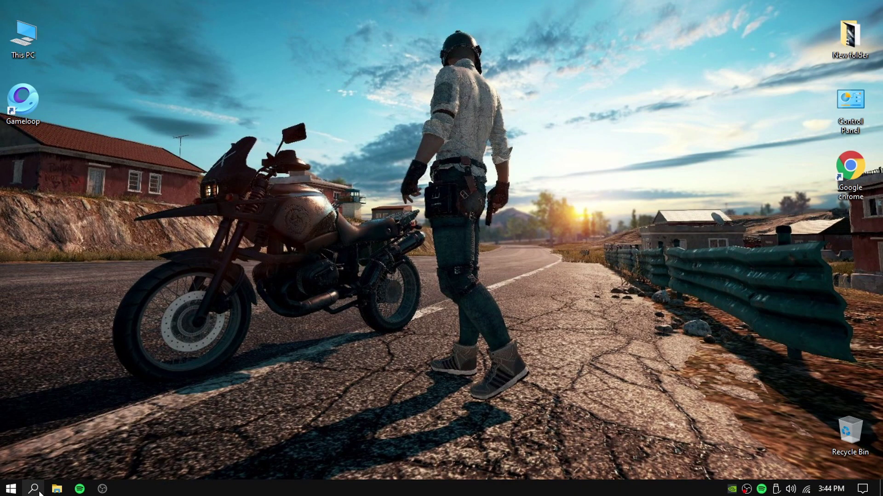
# Open the %temp% folder through the Run dialog.
pyautogui.click(40, 491)
pyautogui.write('un')
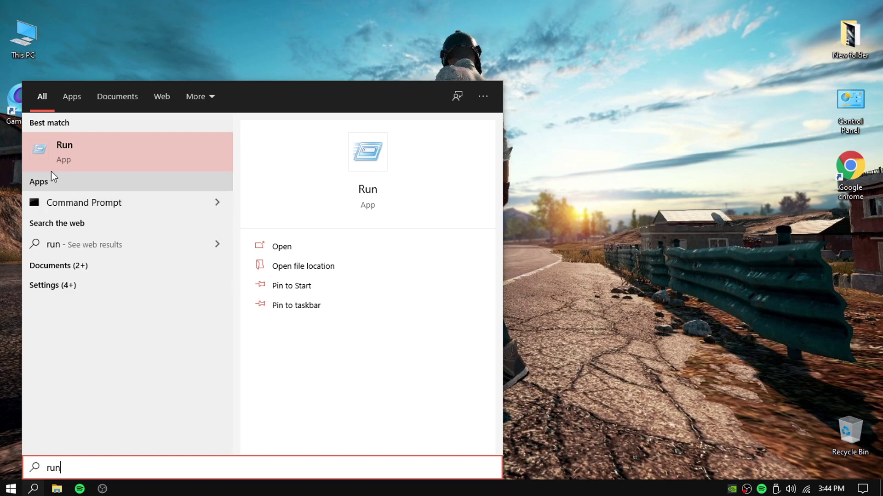
pyautogui.click(51, 166)
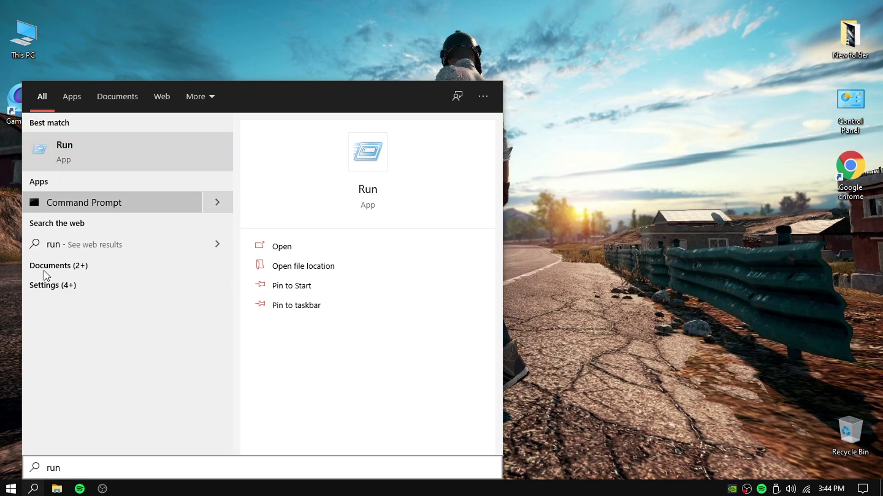
pyautogui.write('%temp%')
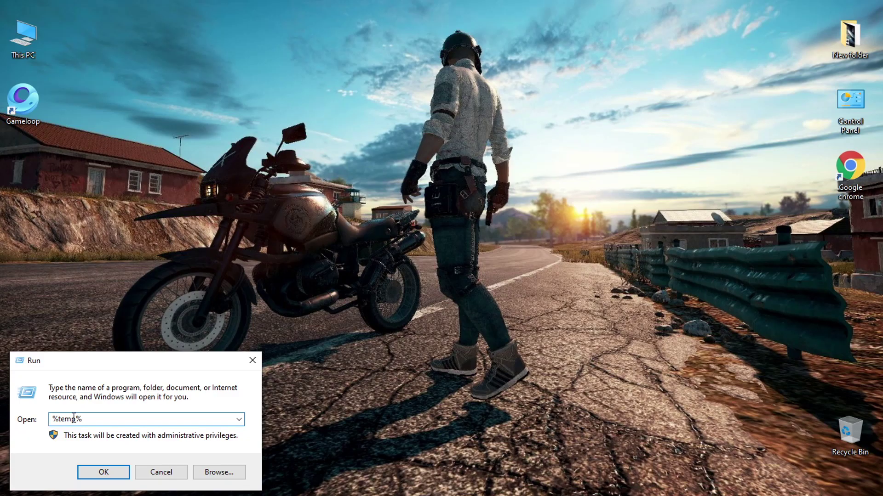
pyautogui.press('Return')
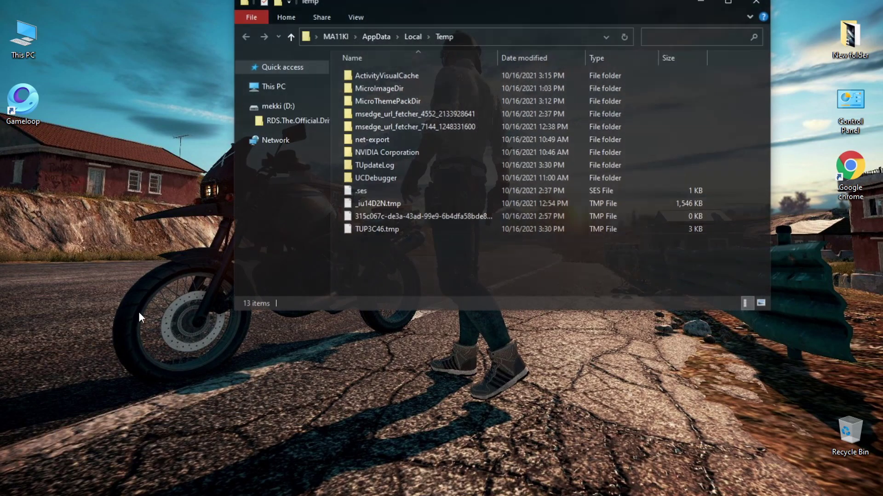
# Select all Temp items, delete them skipping the in-use folder, and close Explorer.
pyautogui.moveTo(503, 253); pyautogui.dragTo(395, 35)
pyautogui.moveTo(418, 5); pyautogui.dragTo(388, 53)
pyautogui.moveTo(414, 313); pyautogui.dragTo(374, 124)
pyautogui.rightClick(391, 171)
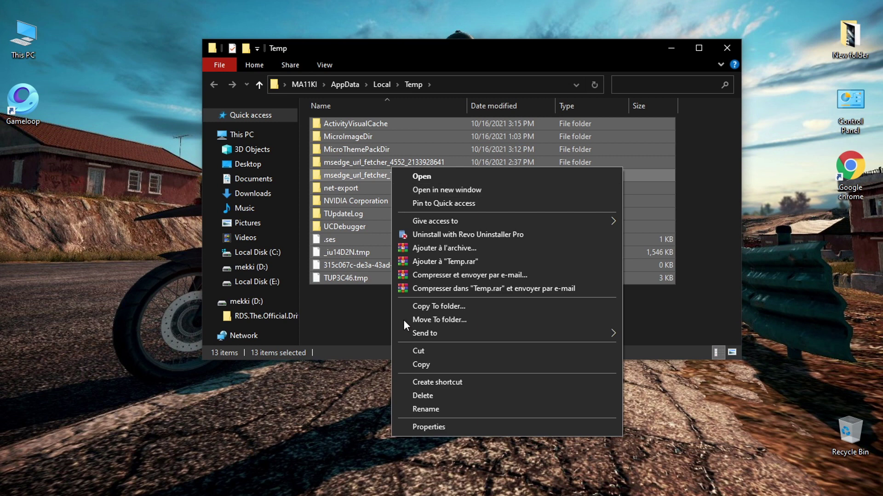
pyautogui.click(420, 397)
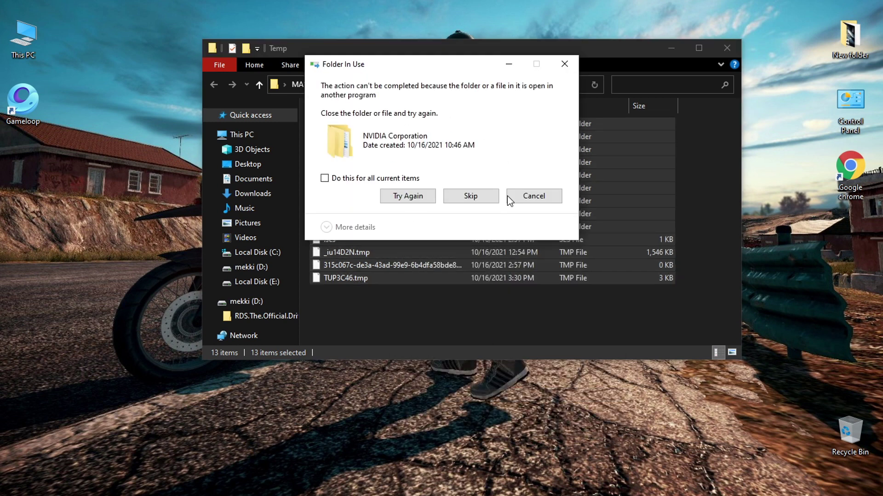
pyautogui.click(470, 196)
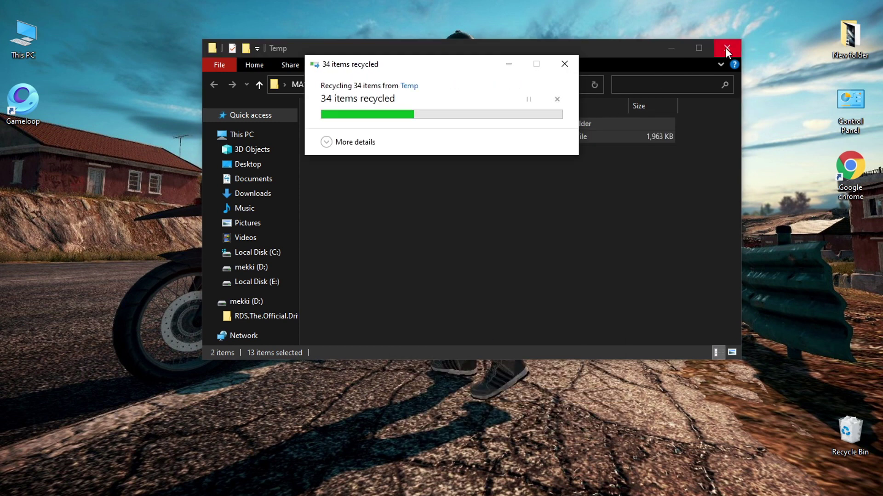
pyautogui.click(725, 48)
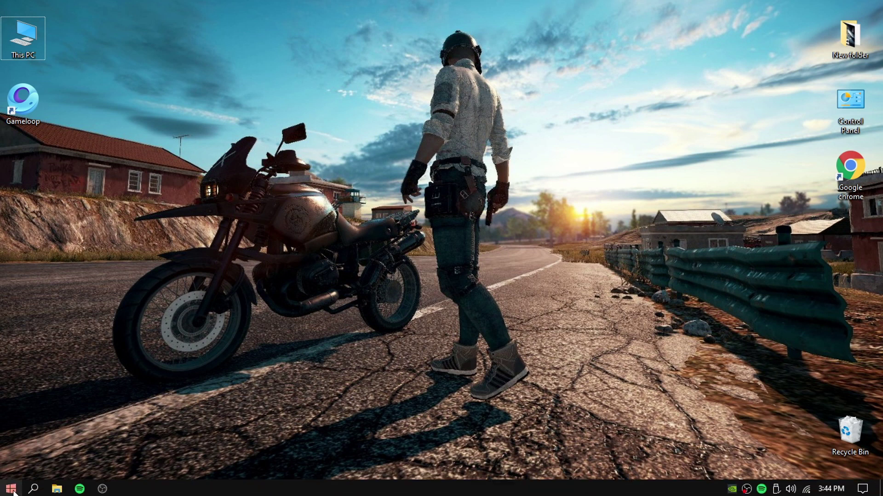
# Open the Windows Temp folder via Run with 'temp' and confirm it is empty.
pyautogui.click(34, 489)
pyautogui.write('r')
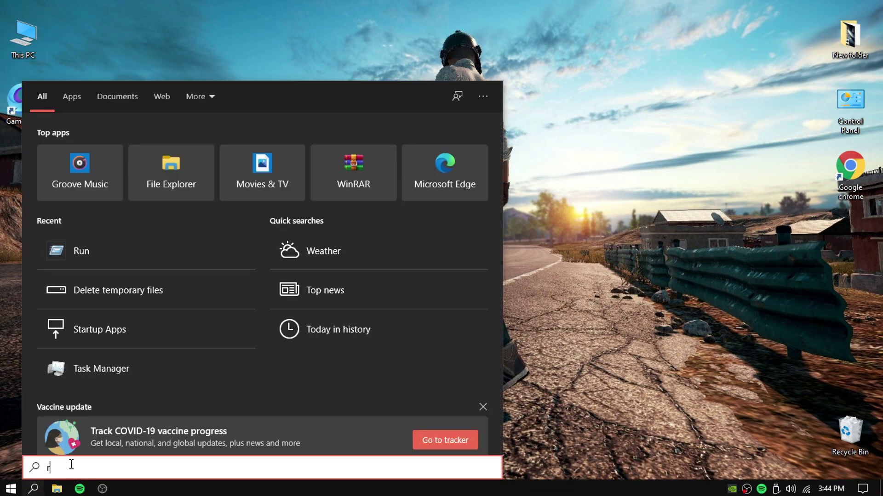
pyautogui.write('un')
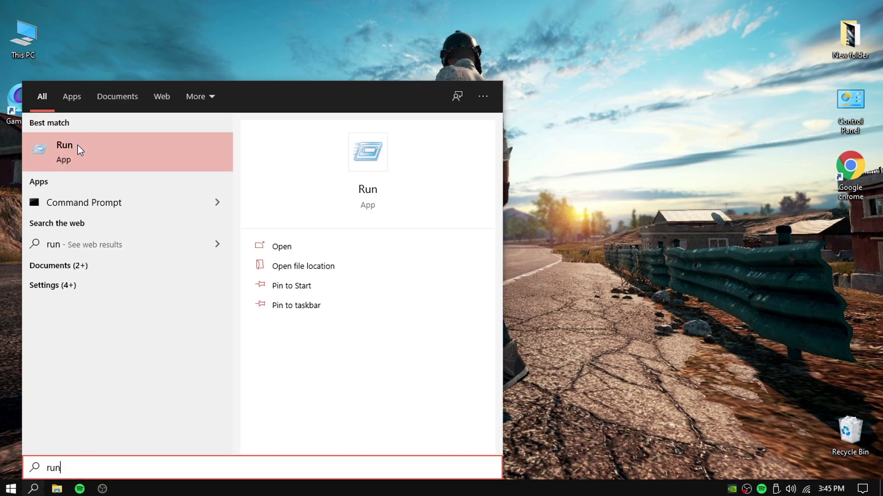
pyautogui.click(78, 148)
pyautogui.press('BackSpace')
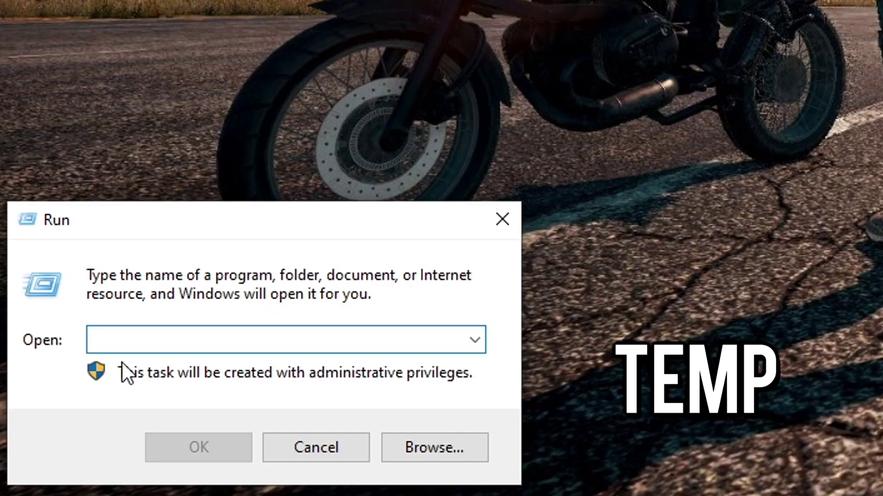
pyautogui.write('temp')
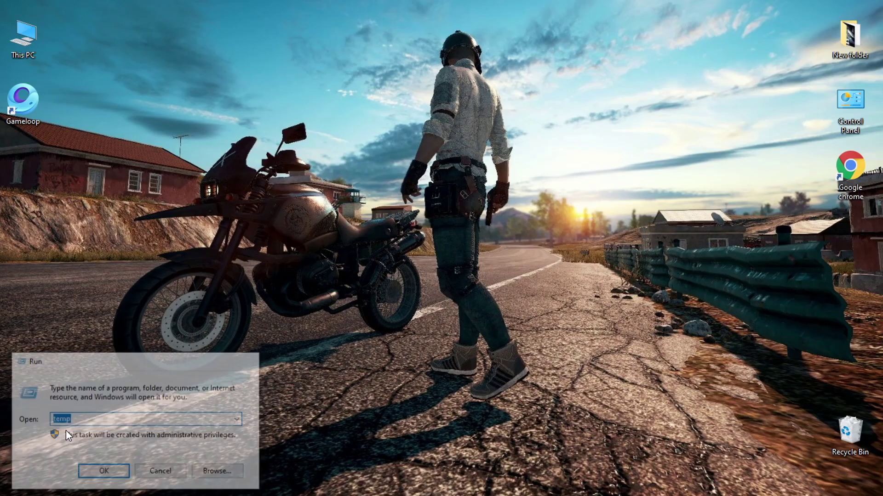
pyautogui.press('Return')
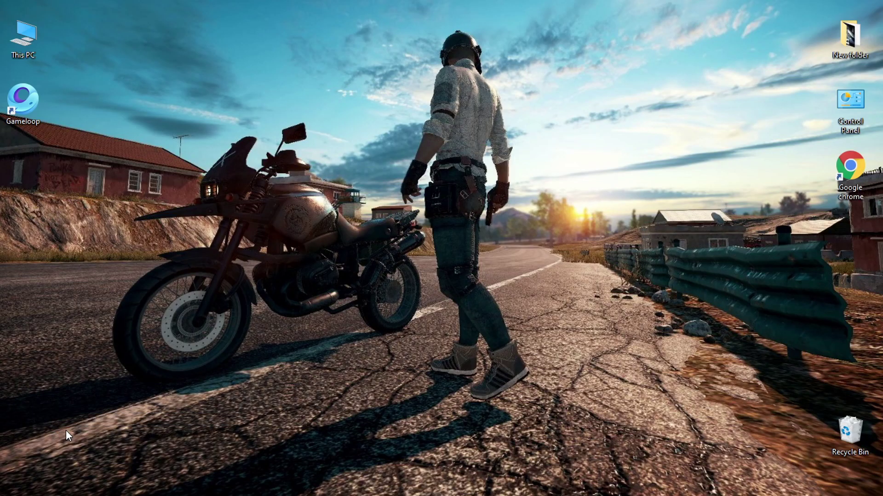
pyautogui.moveTo(561, 239); pyautogui.dragTo(404, 179)
pyautogui.rightClick(404, 179)
pyautogui.click(352, 162)
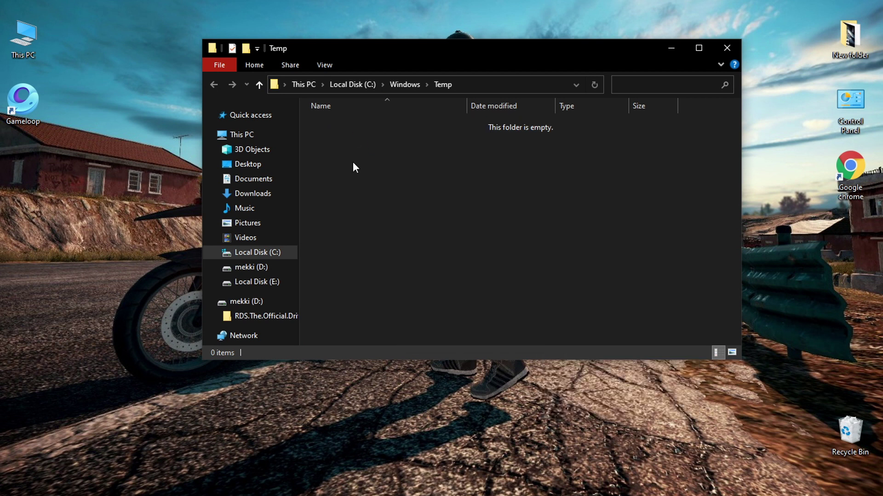
# Delete all 148 files in C:\Windows\Prefetch, skipping the in-use file, and close Explorer.
pyautogui.click(407, 85)
pyautogui.scroll(7, 391, 236)
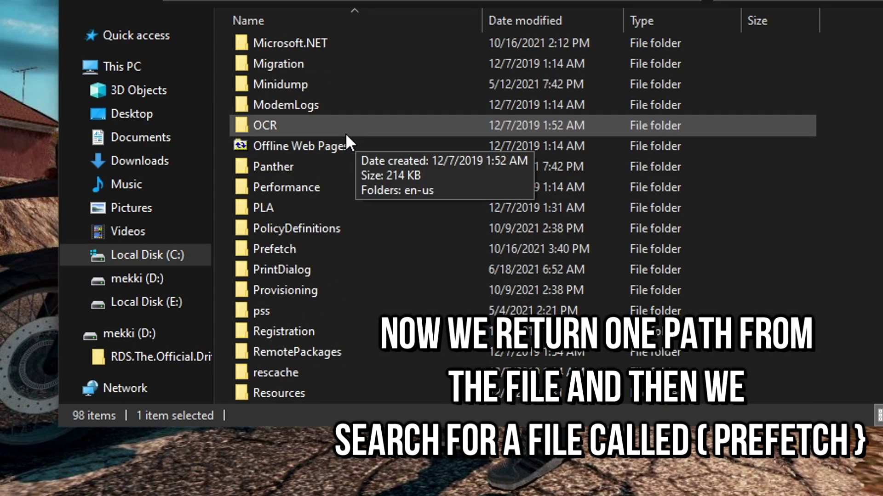
pyautogui.click(329, 254)
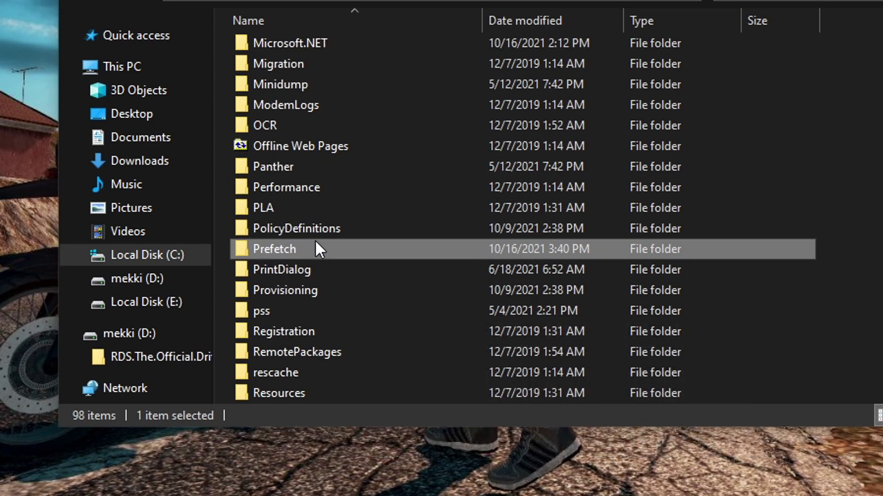
pyautogui.doubleClick(264, 250)
pyautogui.moveTo(305, 120); pyautogui.dragTo(571, 440)
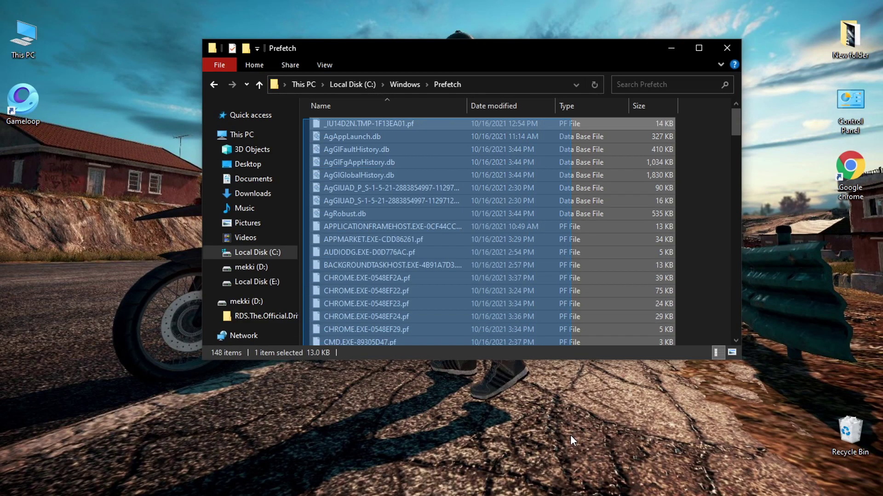
pyautogui.rightClick(440, 161)
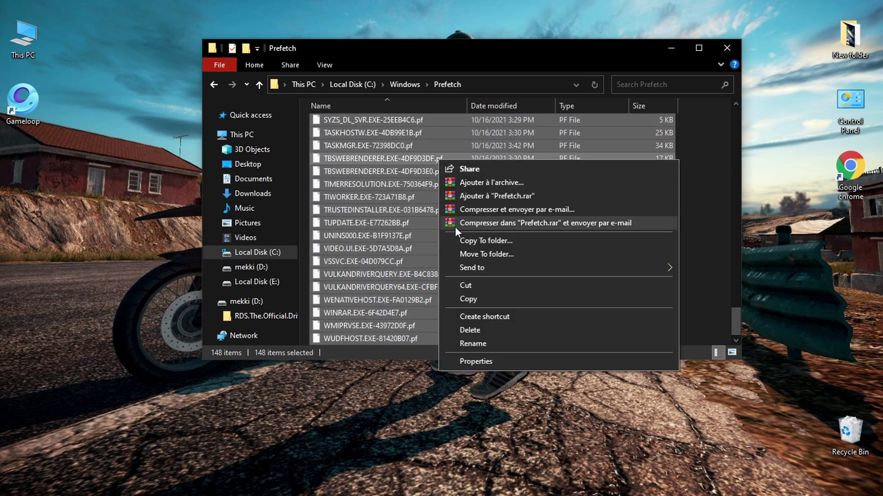
pyautogui.click(468, 331)
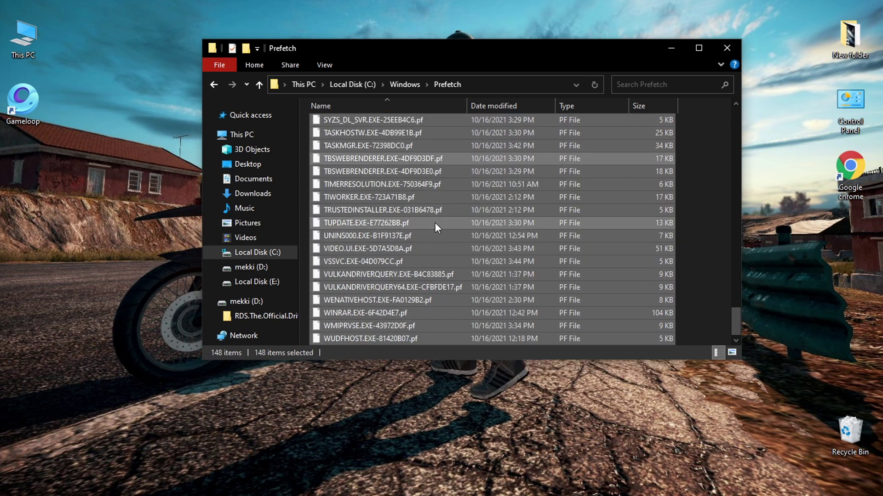
pyautogui.click(473, 190)
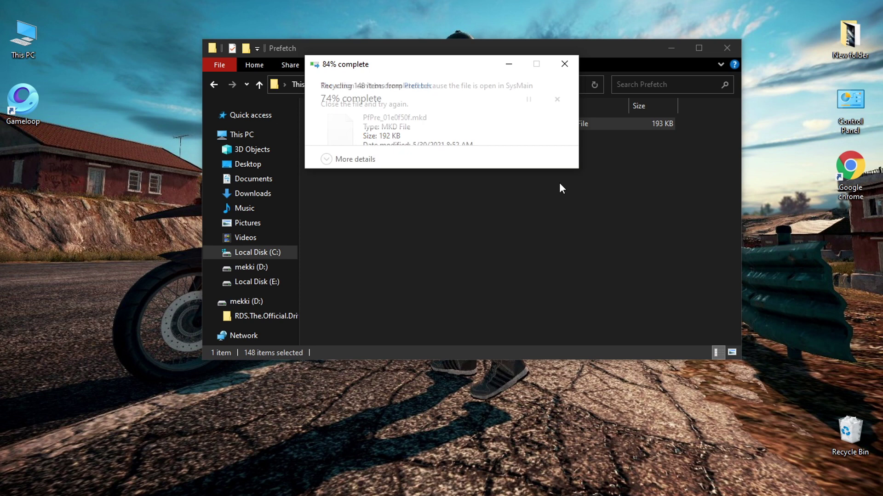
pyautogui.click(725, 51)
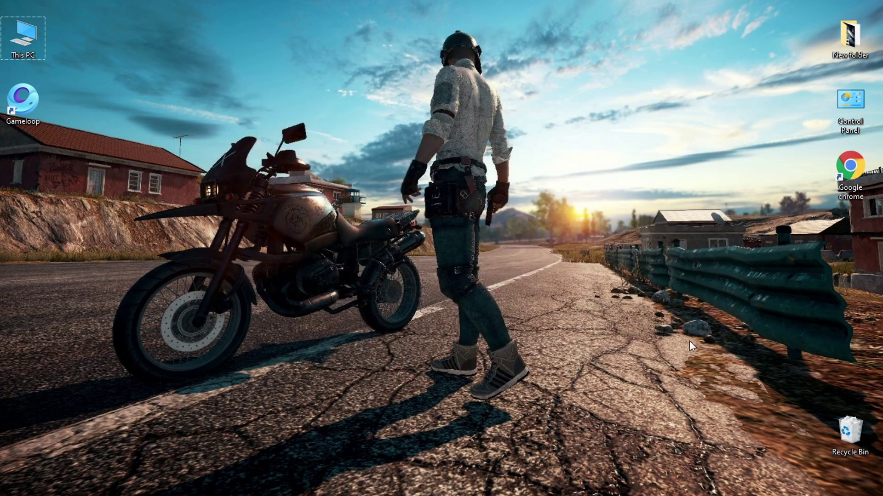
# Refresh the desktop and permanently empty the Recycle Bin.
pyautogui.rightClick(399, 187)
pyautogui.click(453, 226)
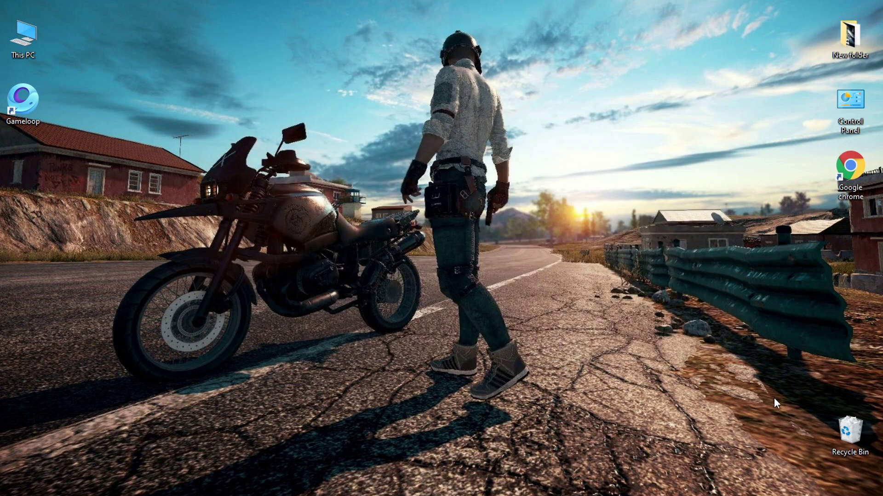
pyautogui.rightClick(851, 430)
pyautogui.click(778, 327)
pyautogui.click(475, 234)
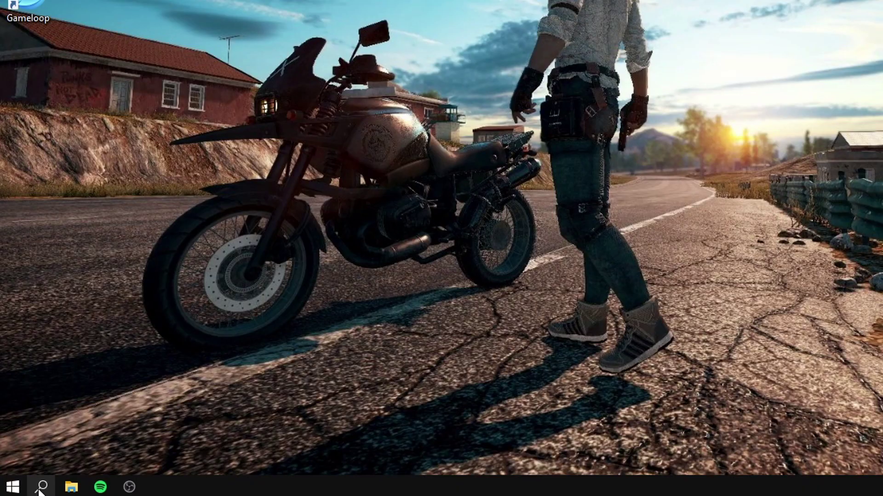
# Launch Command Prompt as administrator from a 'cmd' search.
pyautogui.click(32, 487)
pyautogui.write('cmd')
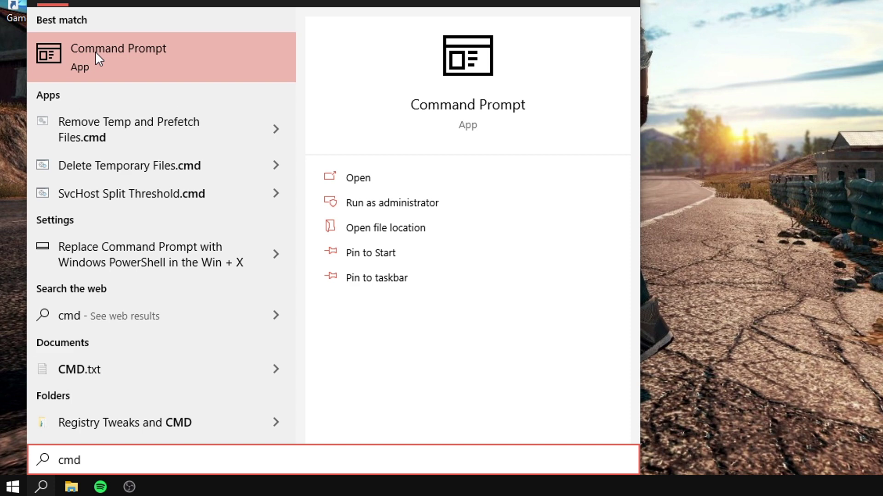
pyautogui.rightClick(95, 51)
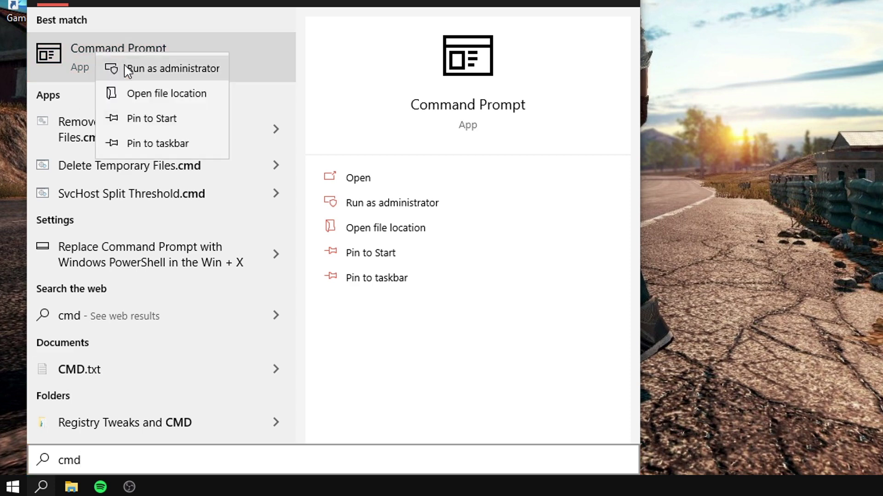
pyautogui.click(128, 72)
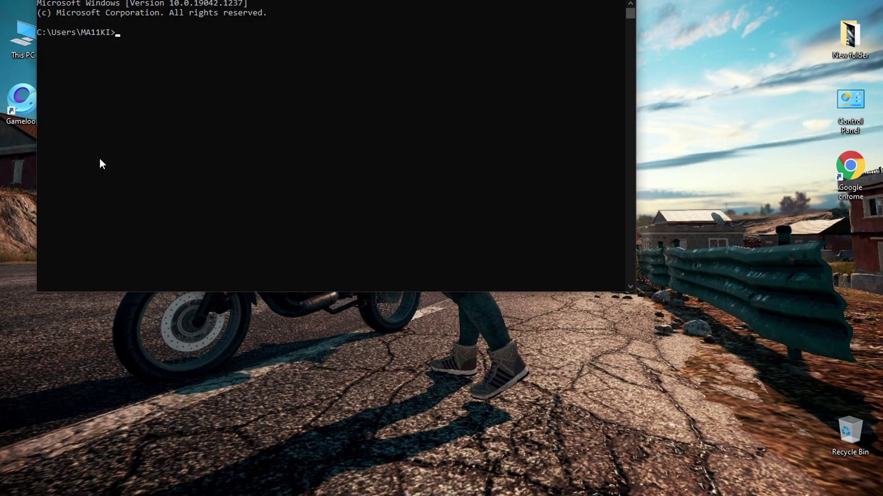
pyautogui.moveTo(253, 1); pyautogui.dragTo(381, 23)
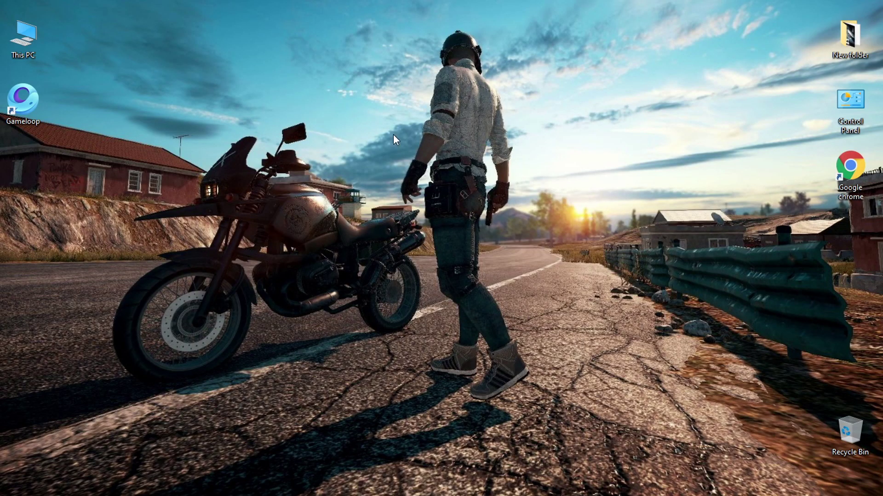
pyautogui.doubleClick(839, 103)
# Find Power Options by searching 'power' in Control Panel, and make Ultimate Performance the active plan.
pyautogui.click(695, 70)
pyautogui.write('p')
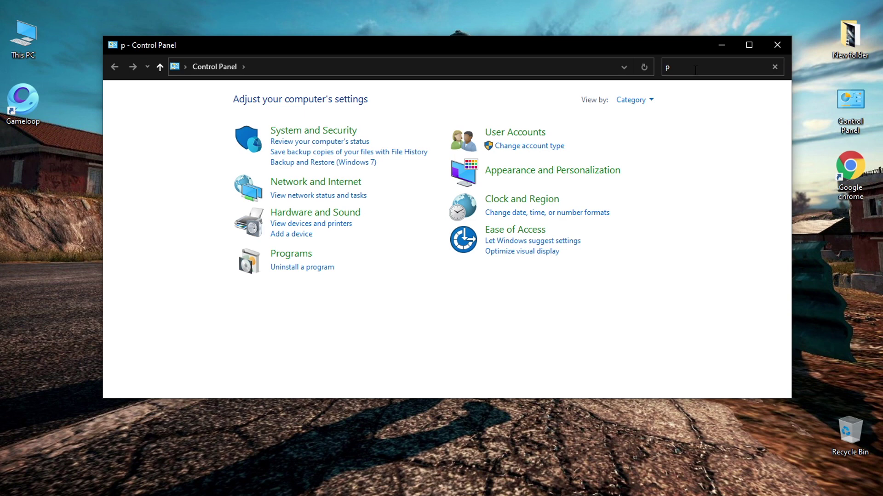
pyautogui.write('ower')
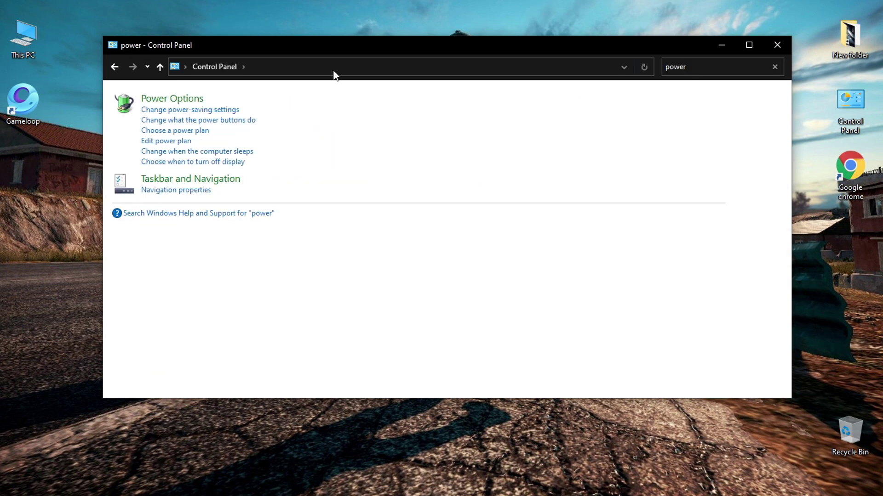
pyautogui.click(161, 104)
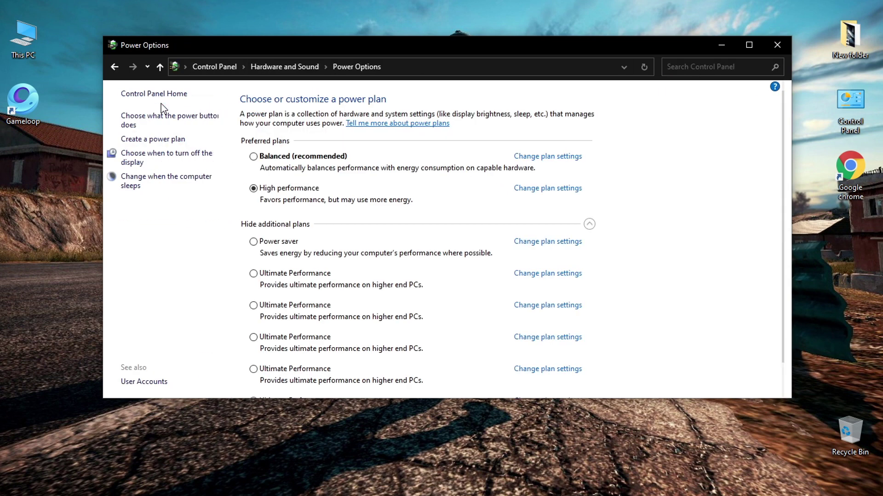
pyautogui.scroll(-1, 297, 184)
pyautogui.scroll(1, 298, 188)
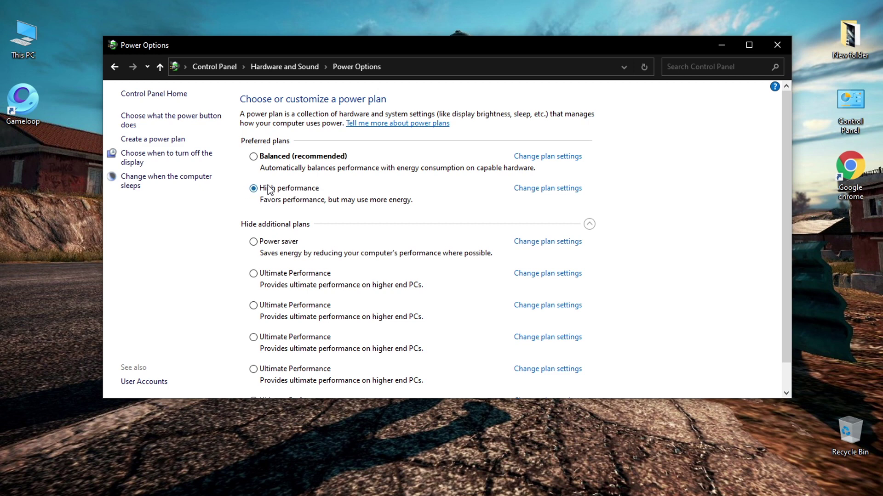
pyautogui.scroll(-1, 284, 246)
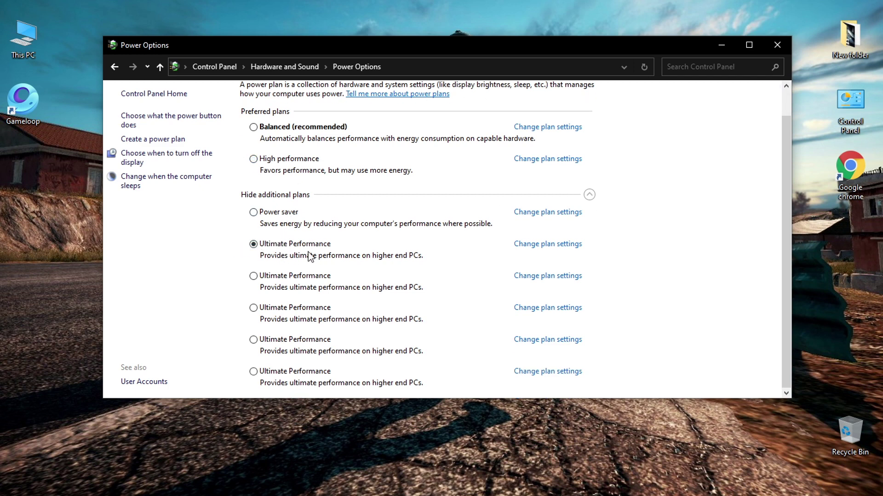
pyautogui.click(589, 196)
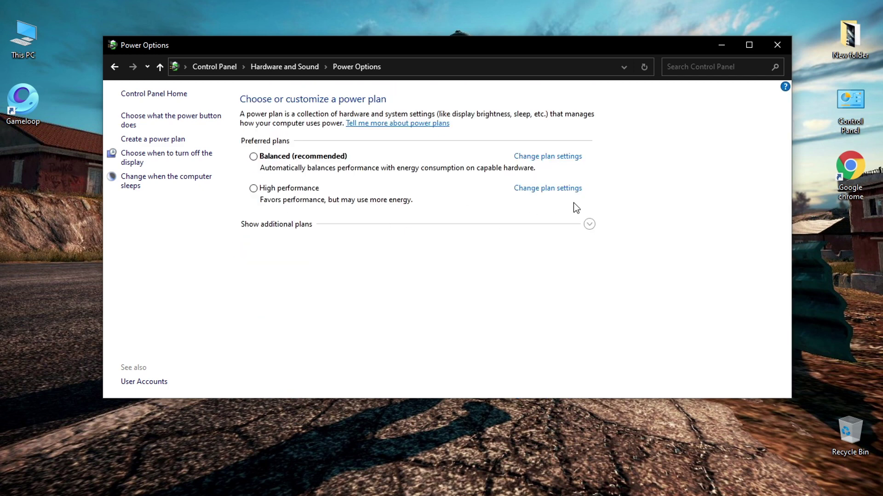
pyautogui.click(588, 224)
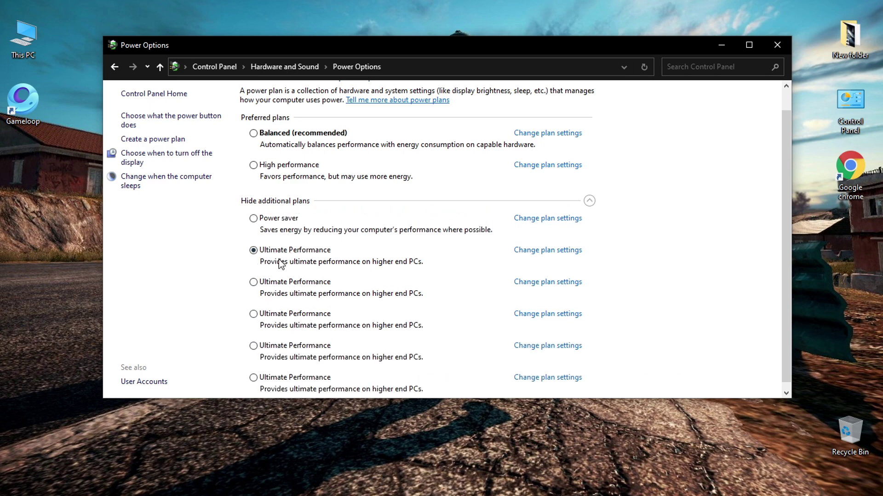
pyautogui.click(785, 50)
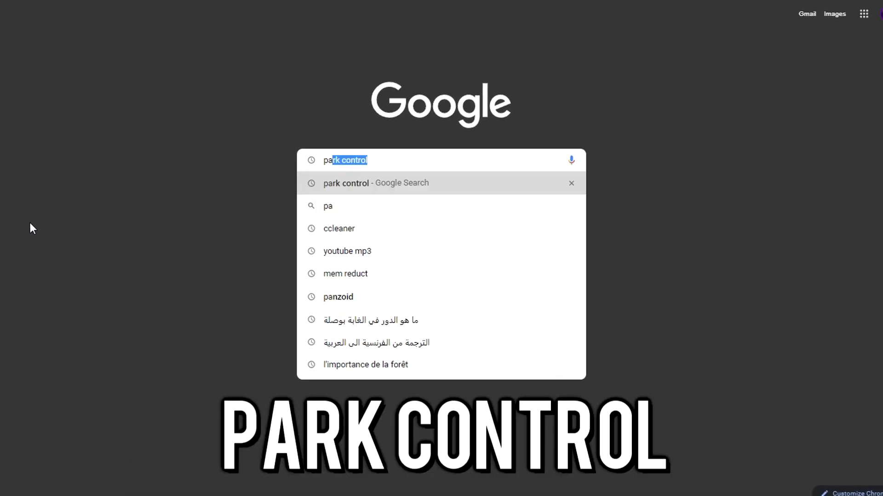
# Search for 'park control' and download the ParkControl installer from Bitsum.
pyautogui.write('ntro')
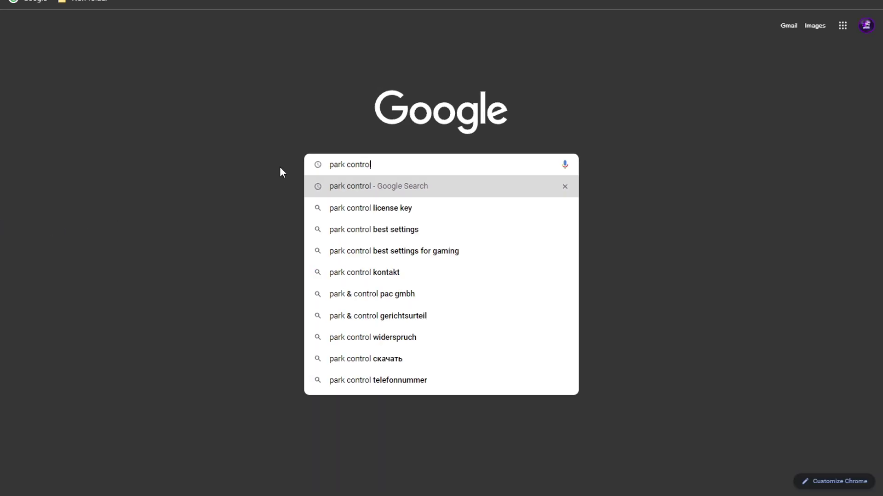
pyautogui.write('l')
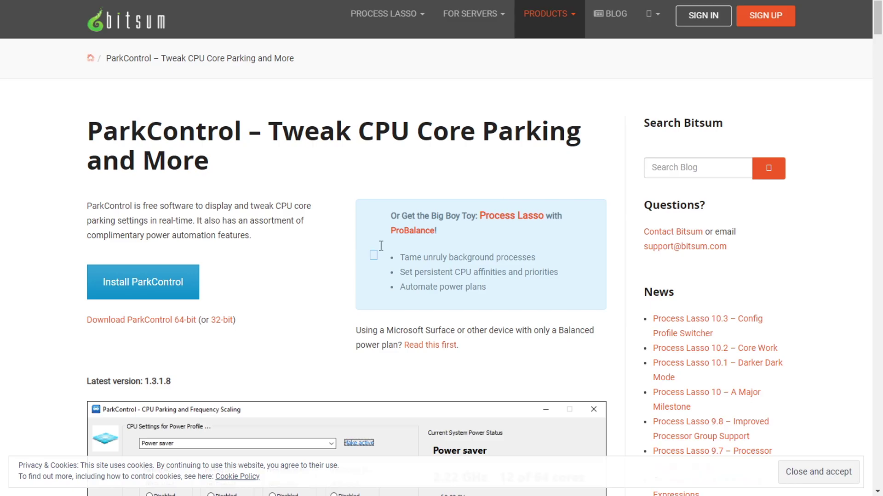
pyautogui.scroll(-2, 324, 192)
pyautogui.scroll(2, 340, 166)
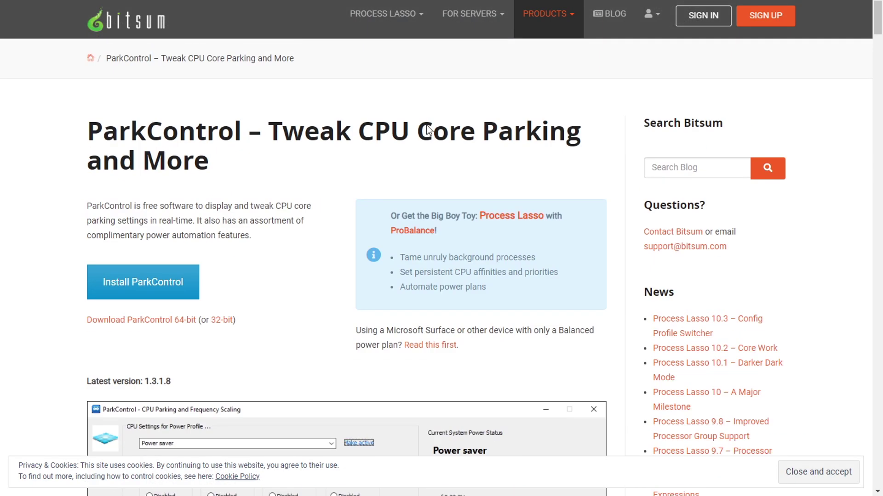
pyautogui.scroll(-7, 103, 229)
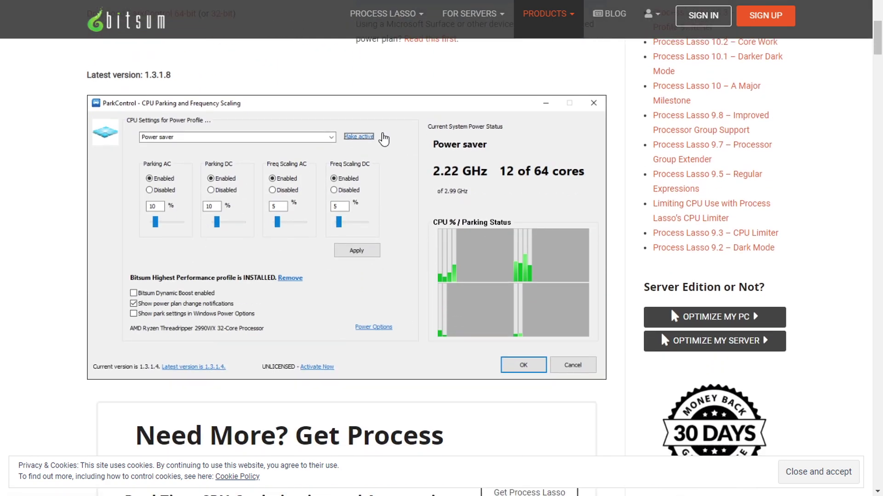
pyautogui.scroll(5, 562, 184)
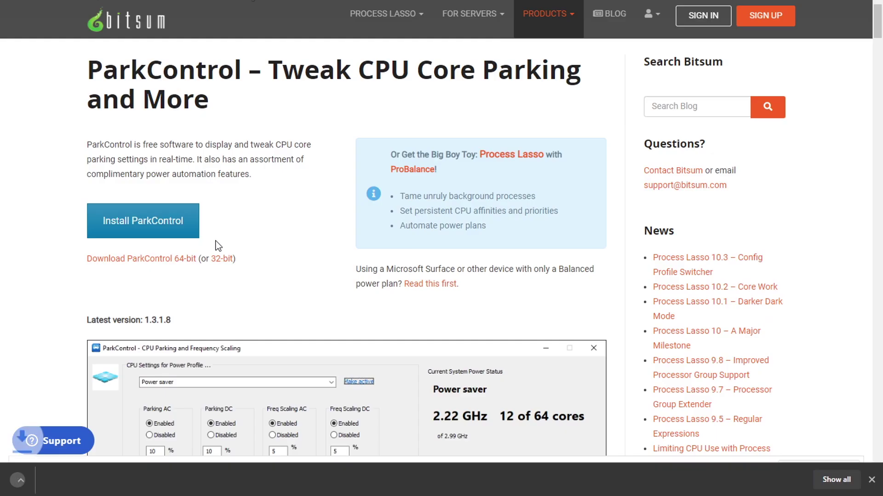
pyautogui.click(413, 270)
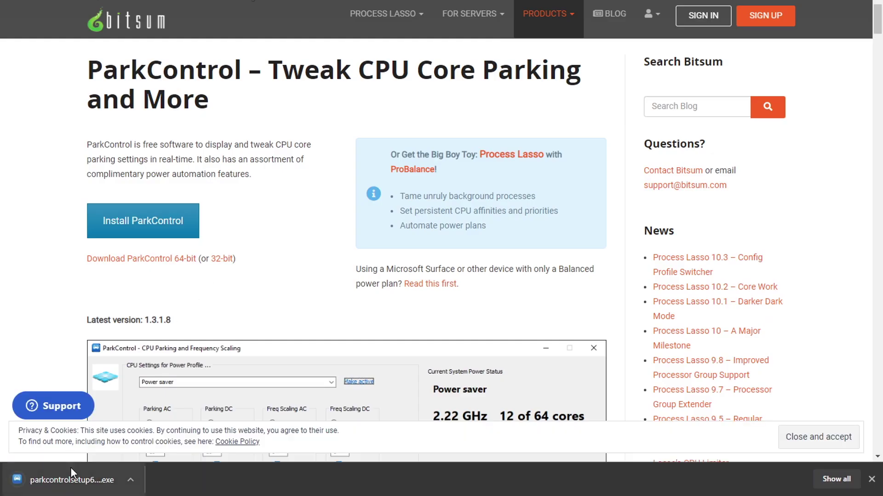
# Download the free Process Lasso installer from its Bitsum product page.
pyautogui.moveTo(546, 20)
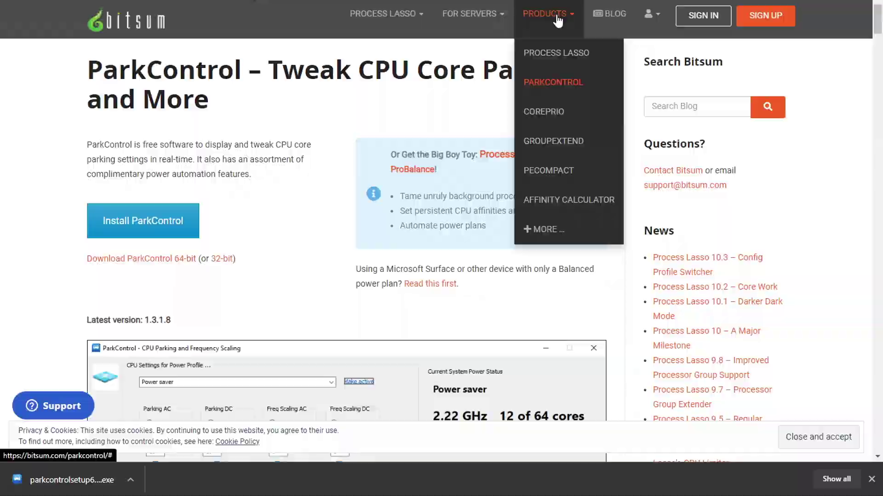
pyautogui.click(561, 55)
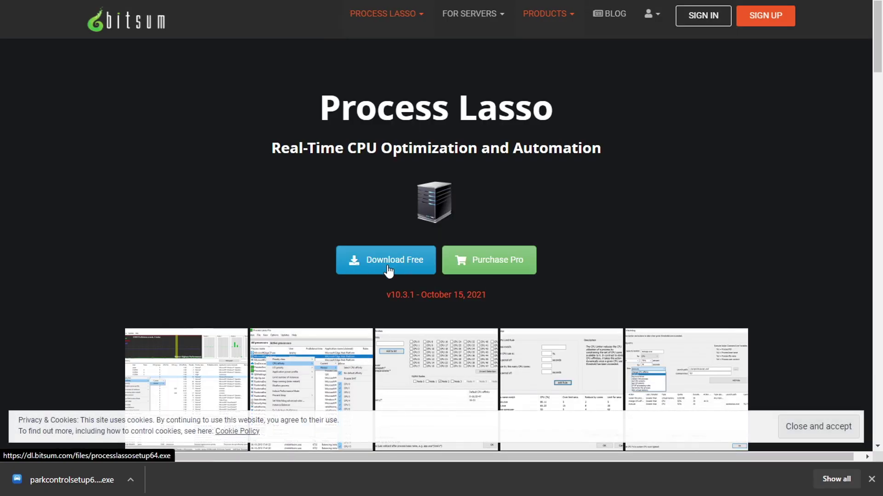
pyautogui.click(394, 264)
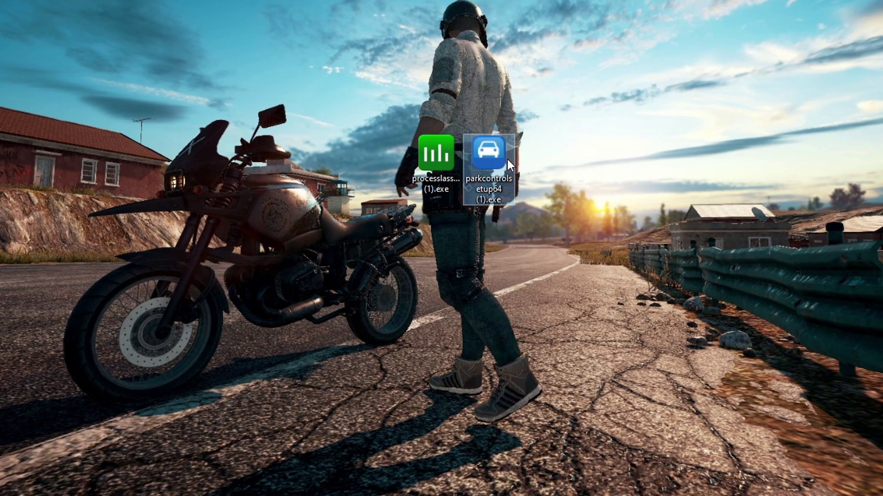
# Install ParkControl from parkcontrolsetup64 in English, accepting the licence and default components.
pyautogui.doubleClick(506, 157)
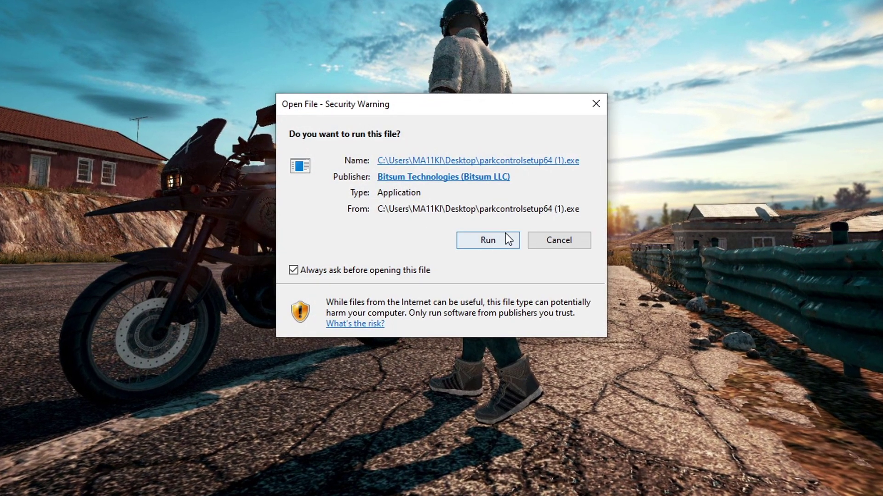
pyautogui.click(509, 238)
pyautogui.click(415, 238)
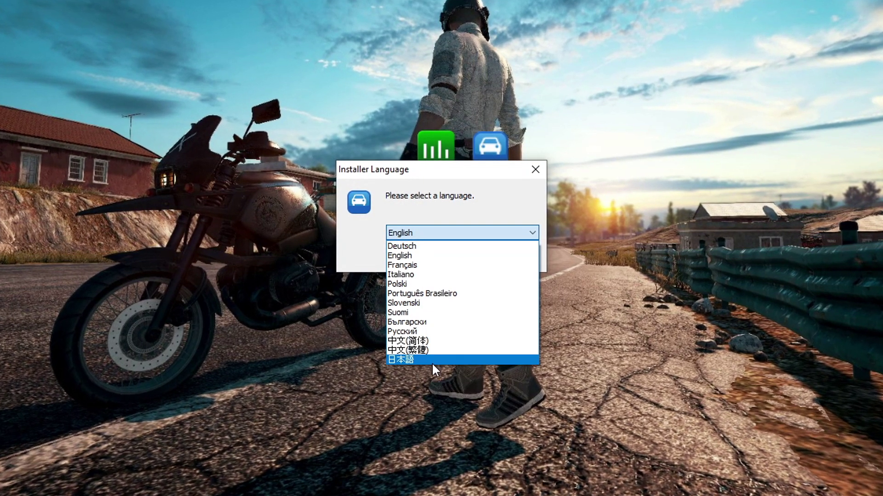
pyautogui.click(437, 193)
pyautogui.click(437, 262)
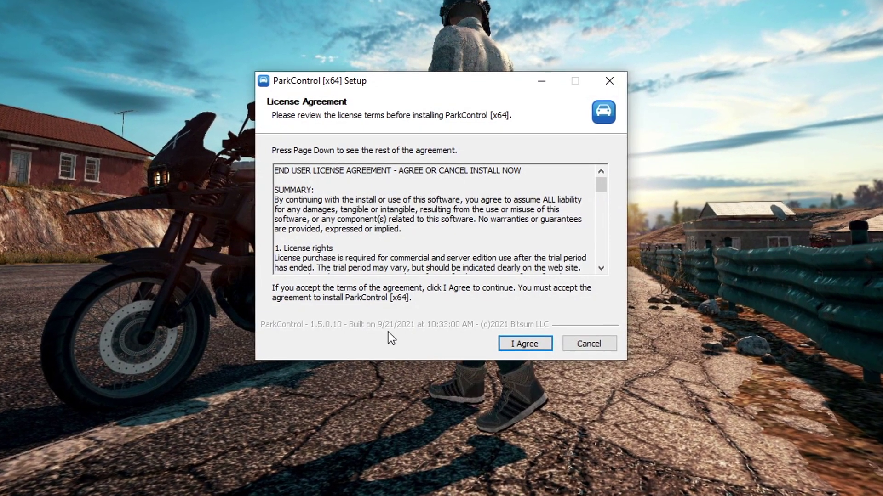
pyautogui.click(517, 343)
pyautogui.click(527, 348)
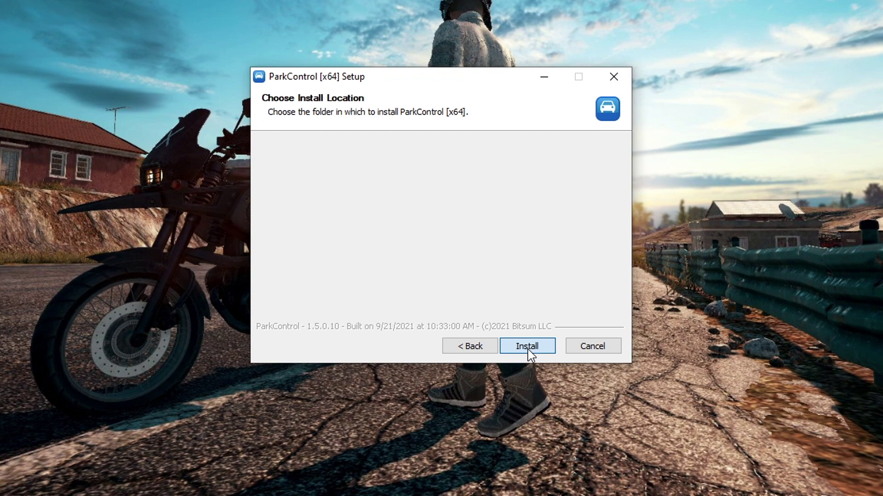
pyautogui.click(528, 350)
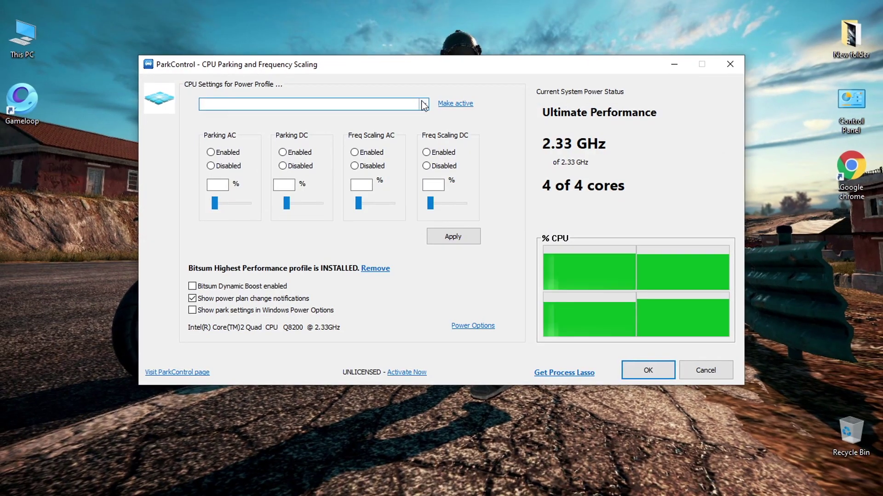
# Set all four Ultimate Performance parking and frequency scaling fields to 100.
pyautogui.click(424, 105)
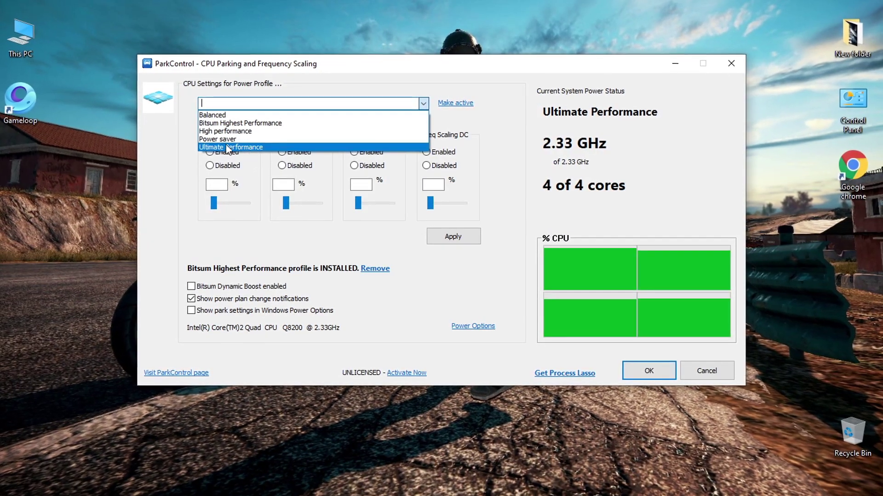
pyautogui.click(228, 146)
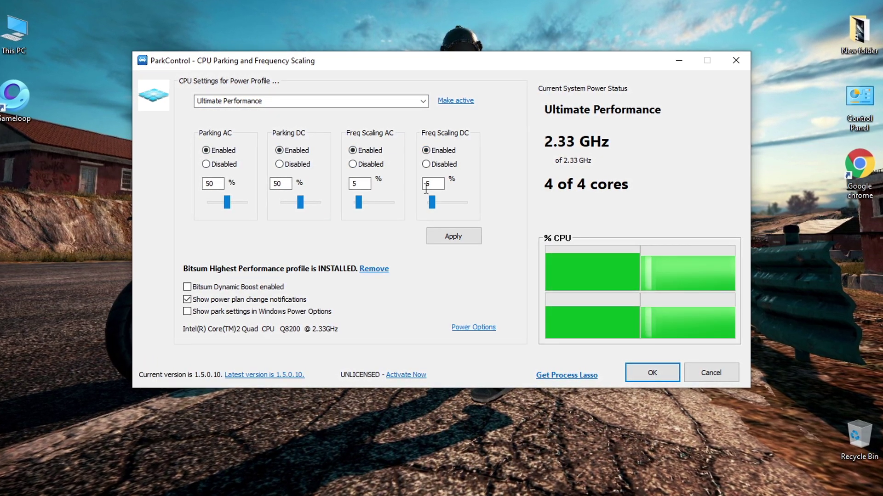
pyautogui.write('100100100')
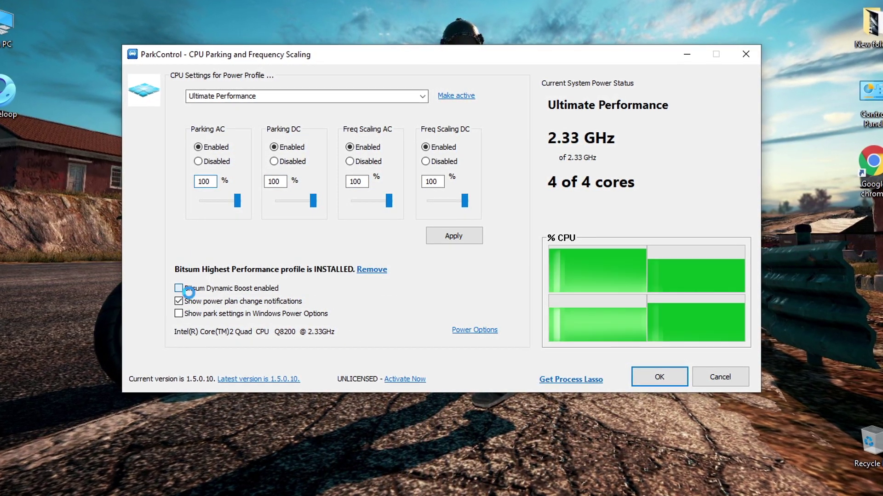
# Enable Bitsum Dynamic Boost with Ultimate Performance as the idle profile.
pyautogui.click(184, 289)
pyautogui.click(595, 214)
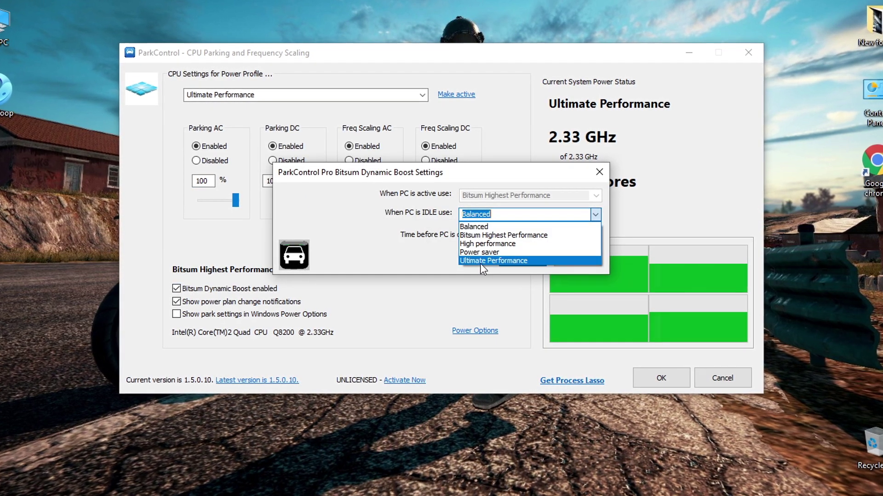
pyautogui.click(521, 260)
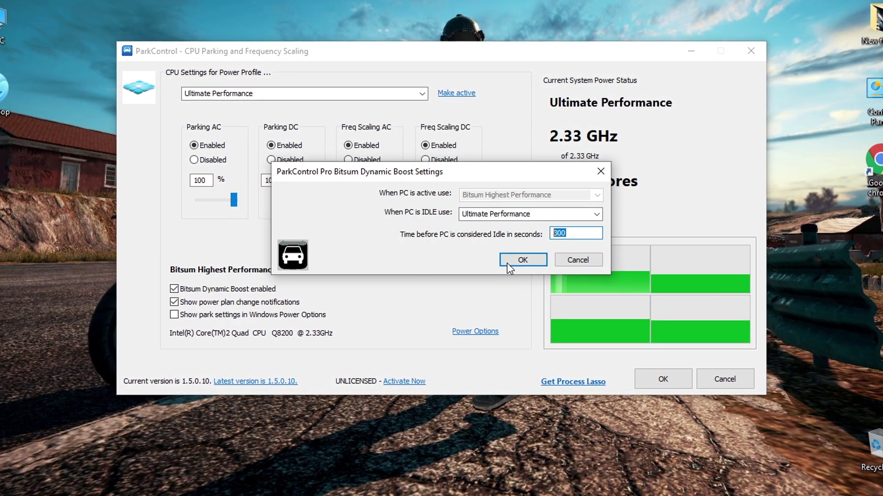
pyautogui.click(508, 263)
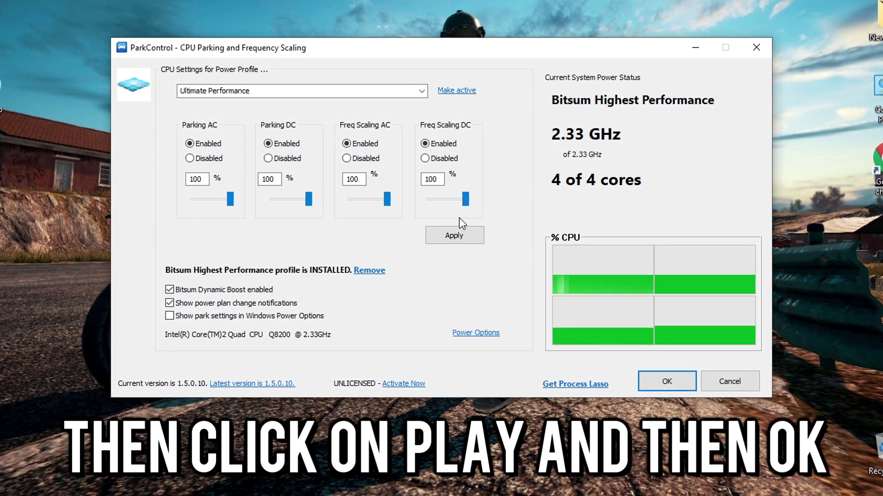
# Apply the new ParkControl settings and close the program.
pyautogui.click(454, 235)
pyautogui.click(488, 242)
pyautogui.click(452, 236)
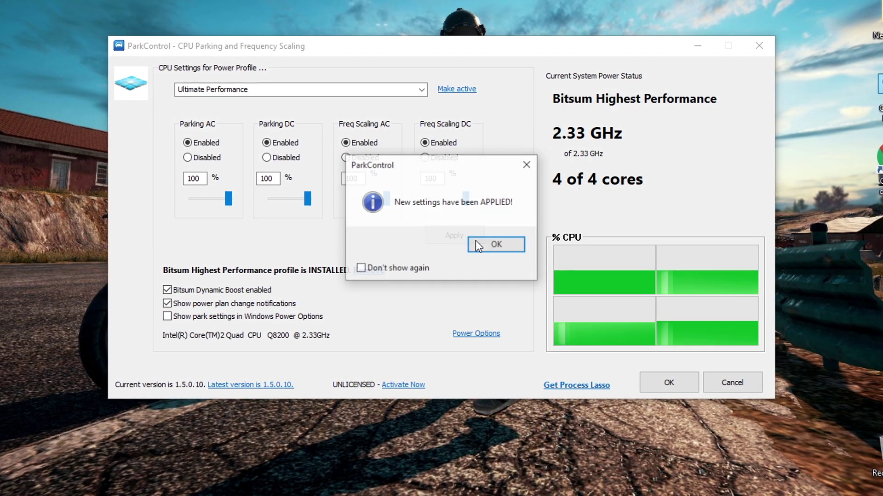
pyautogui.click(503, 245)
pyautogui.click(677, 387)
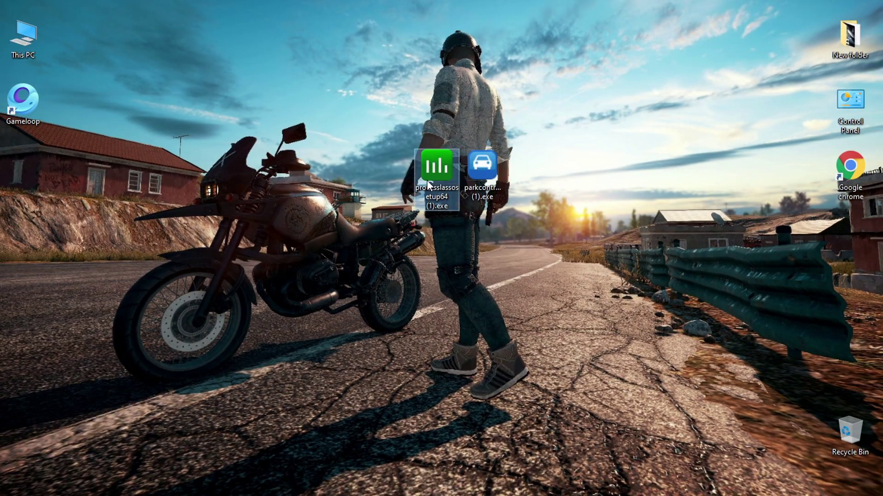
# Install Process Lasso from processlassosetup64 in English with the default startup and configuration-folder options.
pyautogui.doubleClick(428, 185)
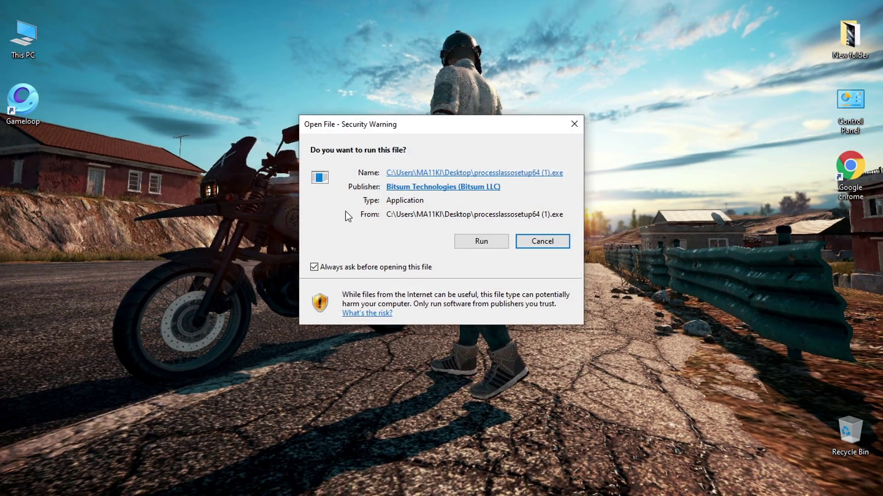
pyautogui.click(478, 242)
pyautogui.click(404, 235)
pyautogui.click(447, 254)
pyautogui.click(447, 256)
pyautogui.click(508, 326)
pyautogui.click(508, 328)
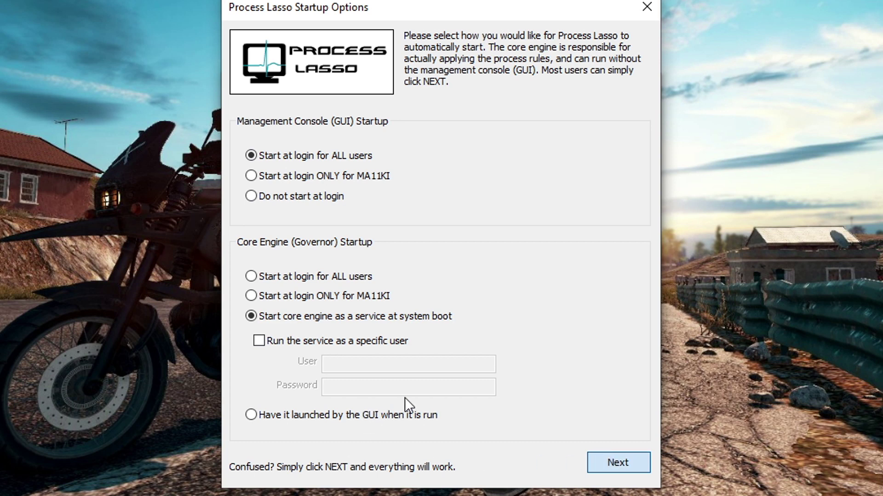
pyautogui.click(622, 464)
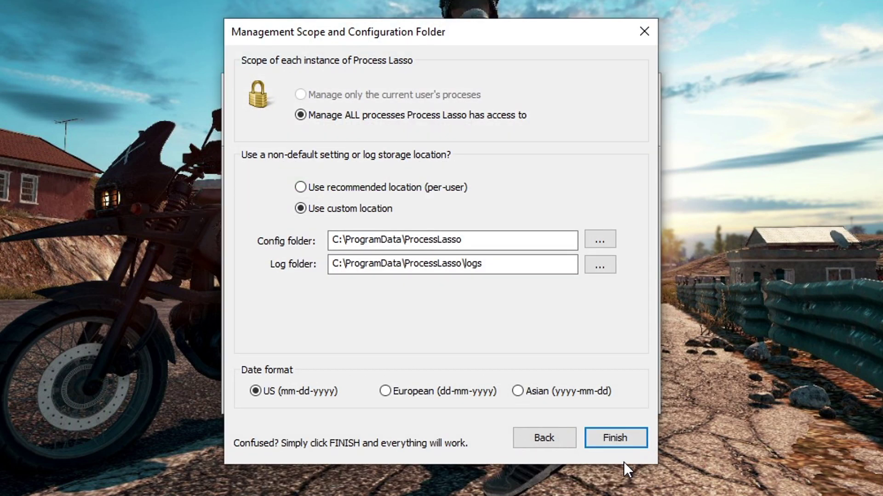
pyautogui.click(614, 435)
pyautogui.click(242, 40)
# Set the governor refresh interval to 10s under General options.
pyautogui.moveTo(276, 104)
pyautogui.moveTo(368, 63)
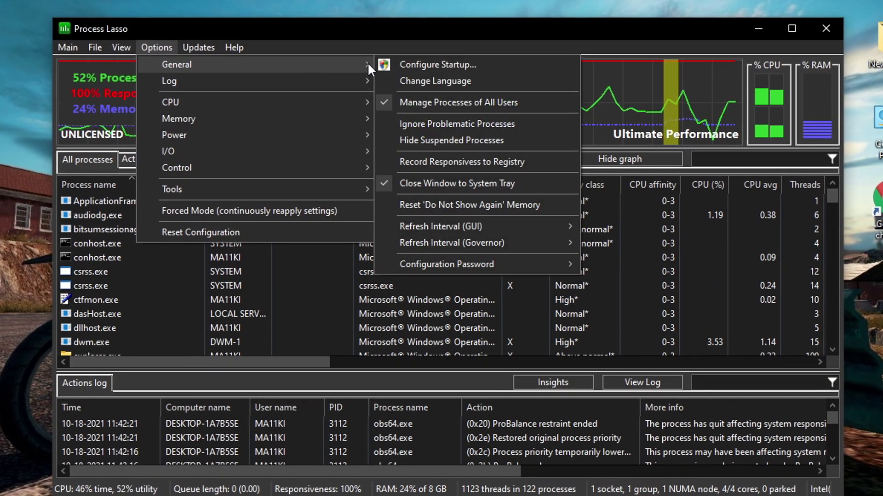
pyautogui.moveTo(489, 244)
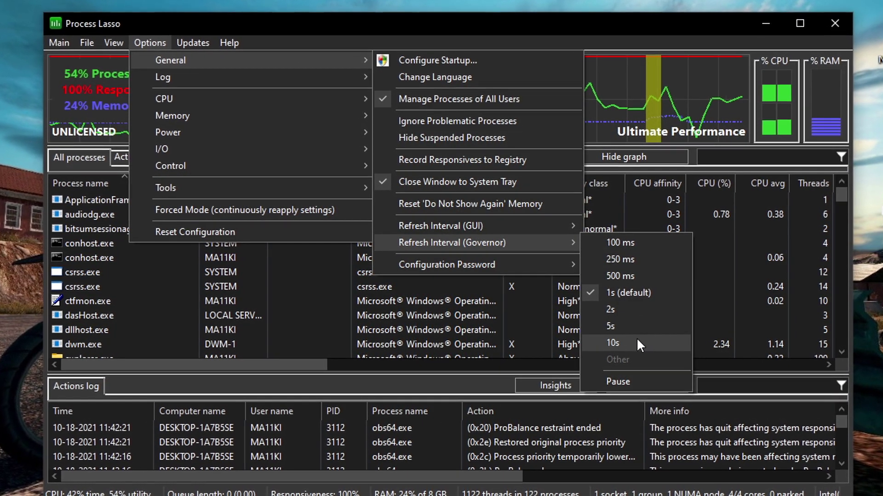
pyautogui.click(629, 343)
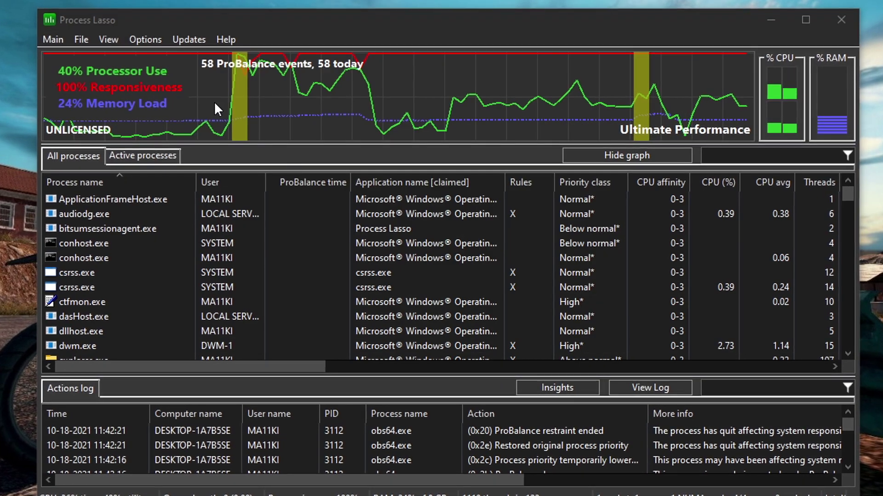
# Set CPU Foreground Boosting to boost foreground apps to High priority.
pyautogui.click(142, 38)
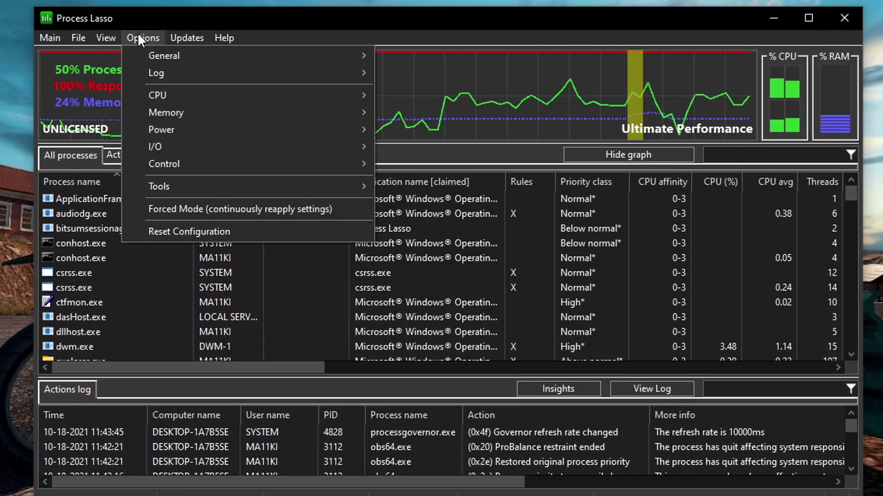
pyautogui.moveTo(220, 105)
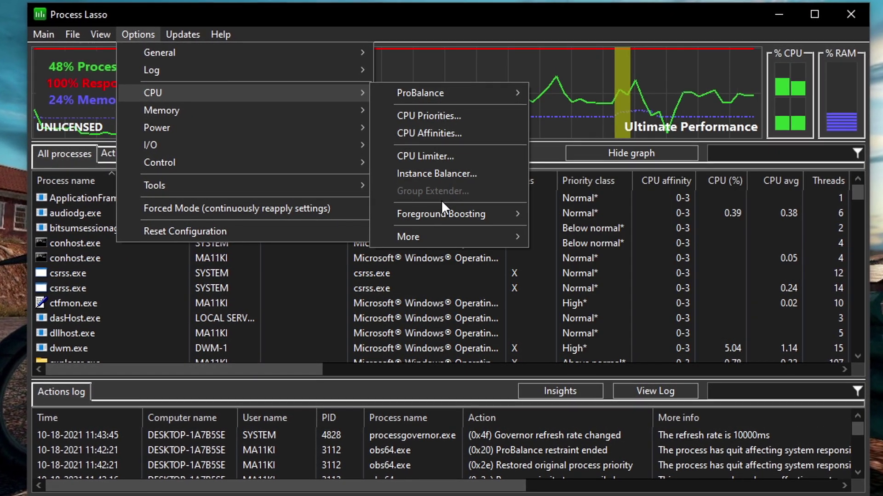
pyautogui.moveTo(476, 218)
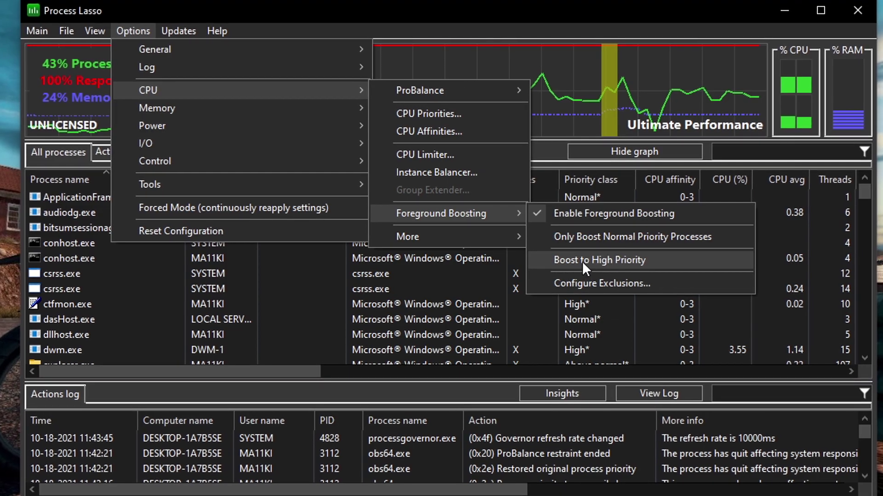
pyautogui.click(582, 260)
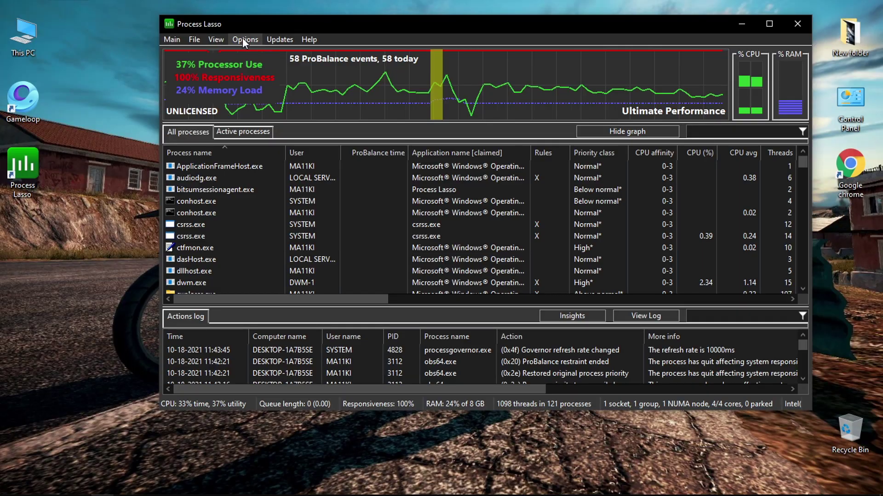
# Set Performance Mode's power profile to Ultimate Performance.
pyautogui.click(130, 29)
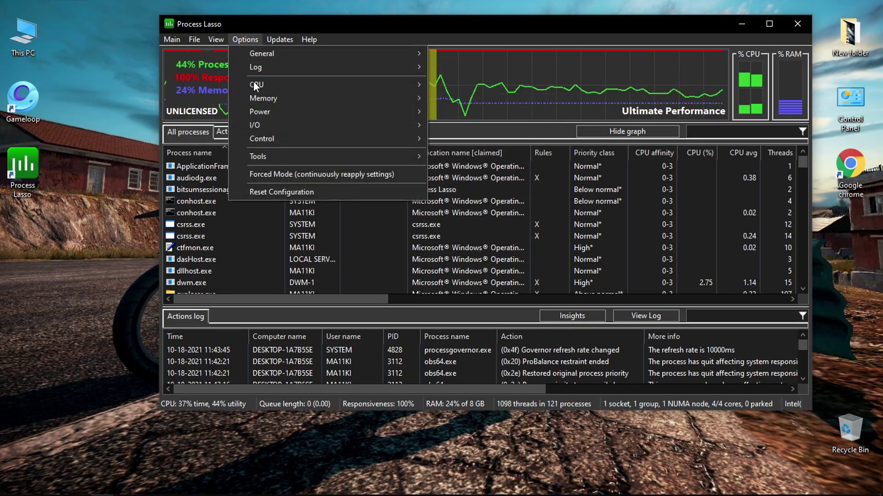
pyautogui.moveTo(240, 129)
pyautogui.moveTo(429, 112)
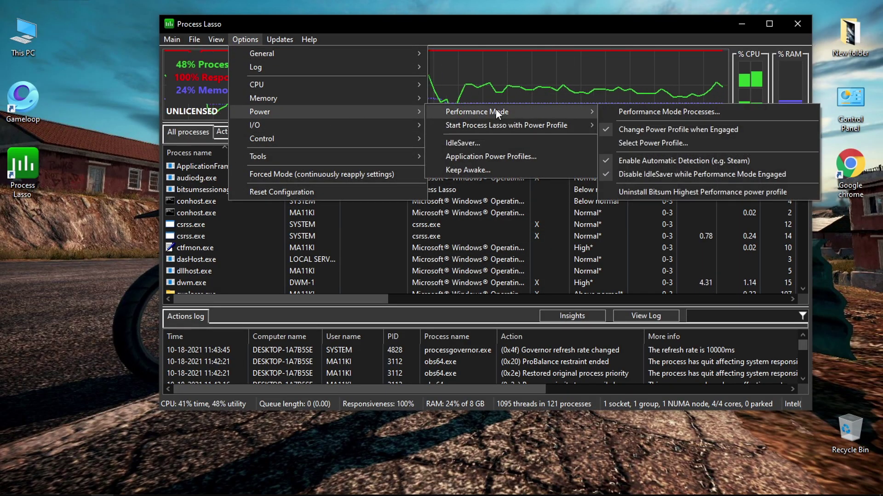
pyautogui.click(636, 143)
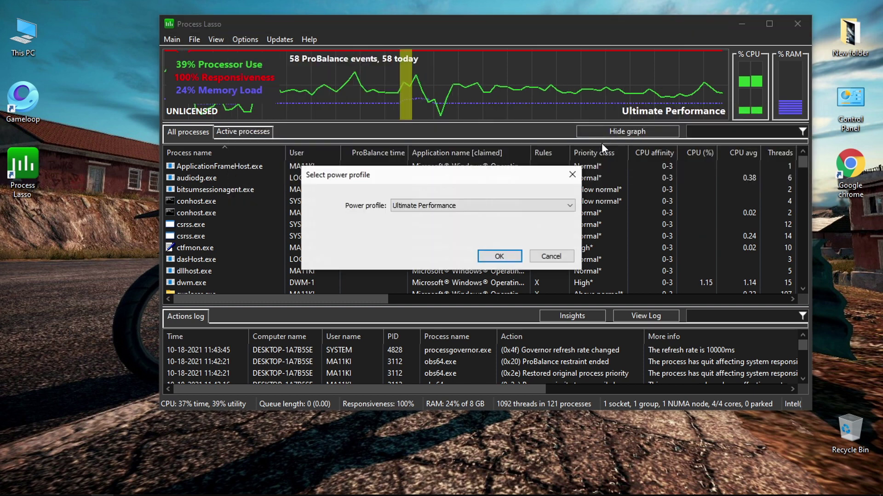
pyautogui.click(471, 207)
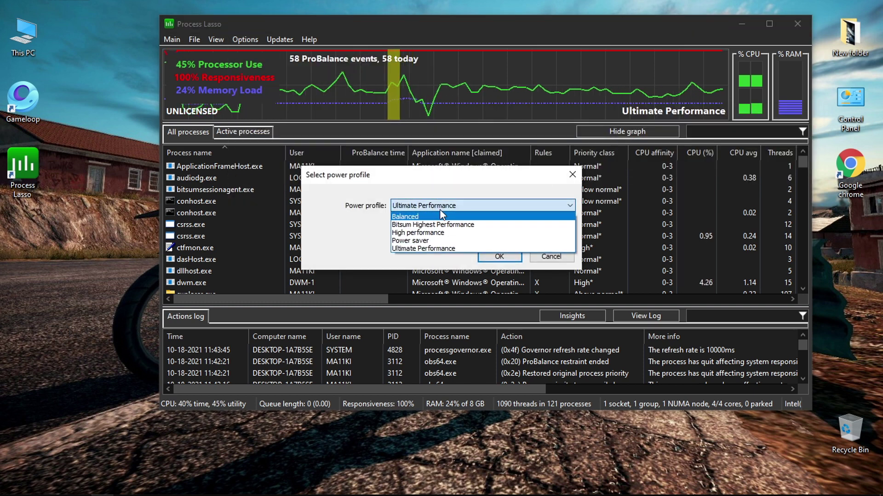
pyautogui.click(449, 249)
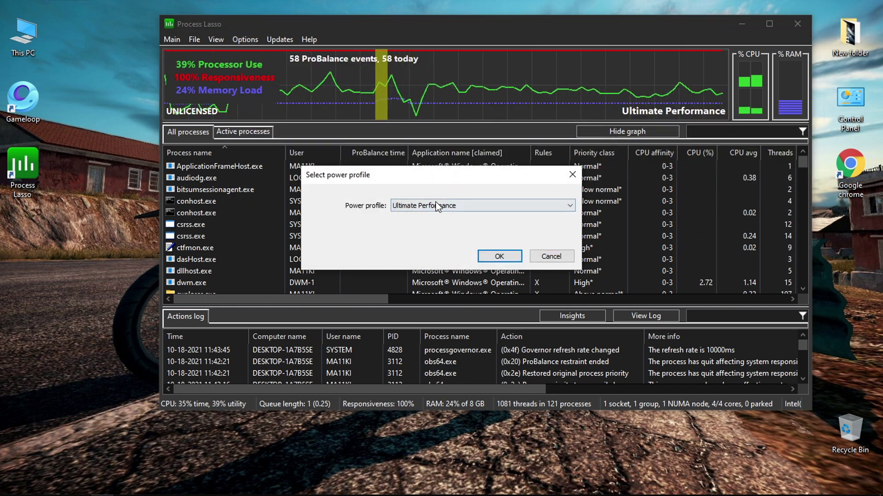
pyautogui.click(435, 205)
pyautogui.click(445, 249)
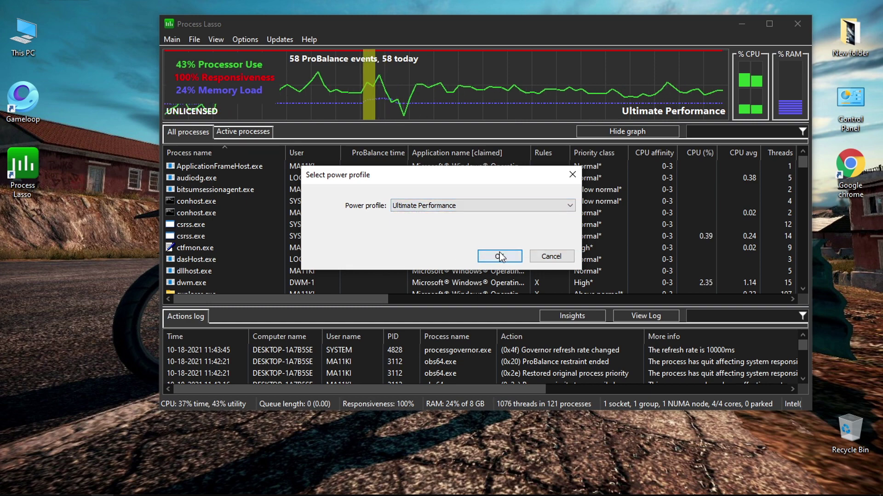
pyautogui.click(499, 254)
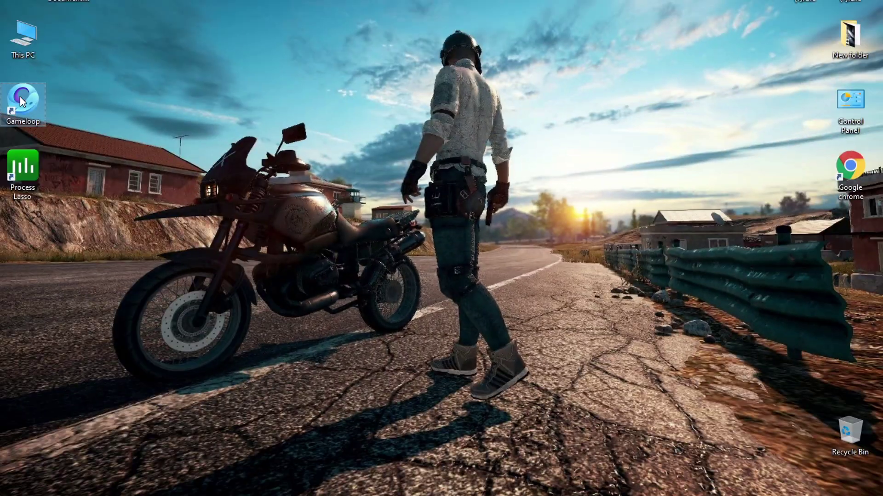
# Make the Gameloop shortcut run as administrator with application-controlled high DPI scaling override.
pyautogui.rightClick(20, 98)
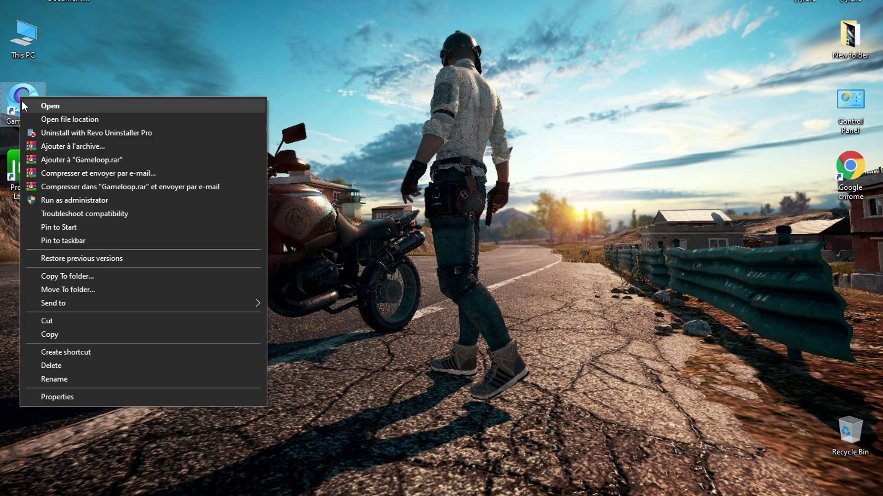
pyautogui.click(57, 397)
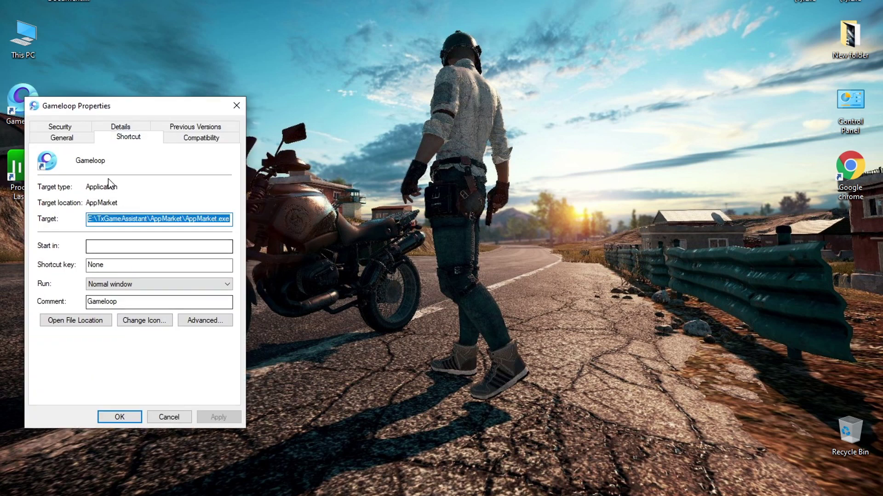
pyautogui.click(203, 139)
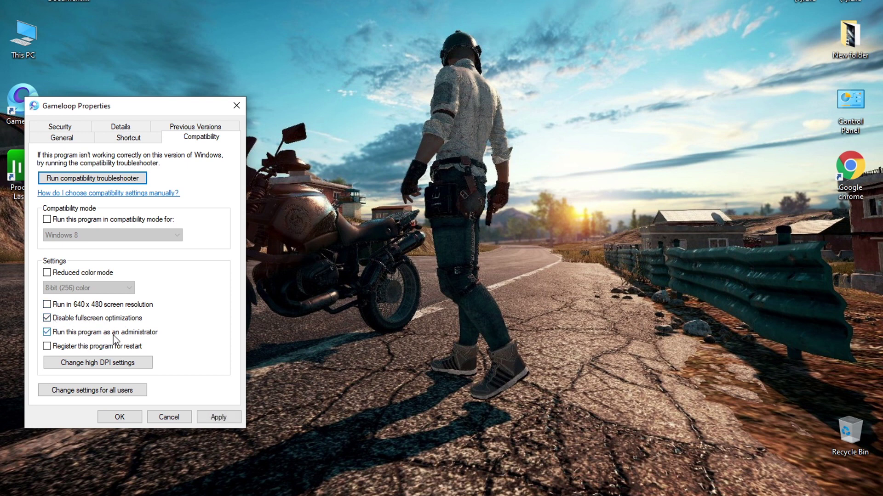
pyautogui.click(113, 362)
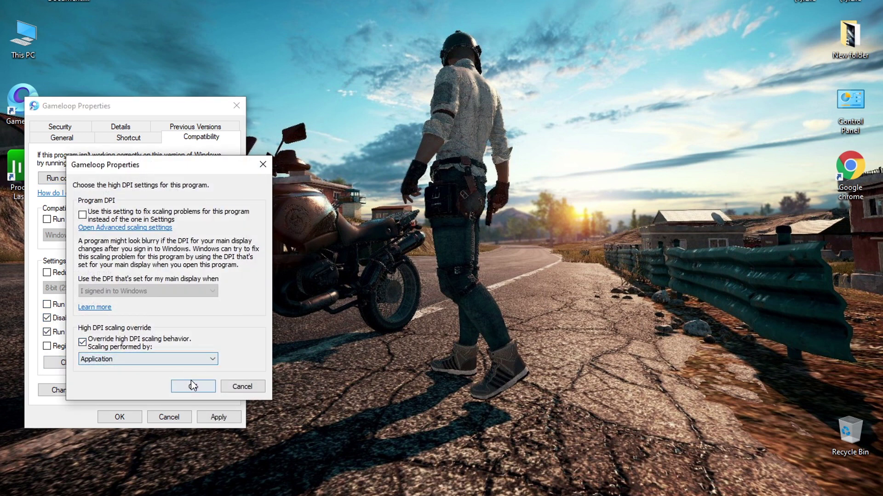
pyautogui.click(192, 385)
pyautogui.click(220, 417)
pyautogui.click(120, 418)
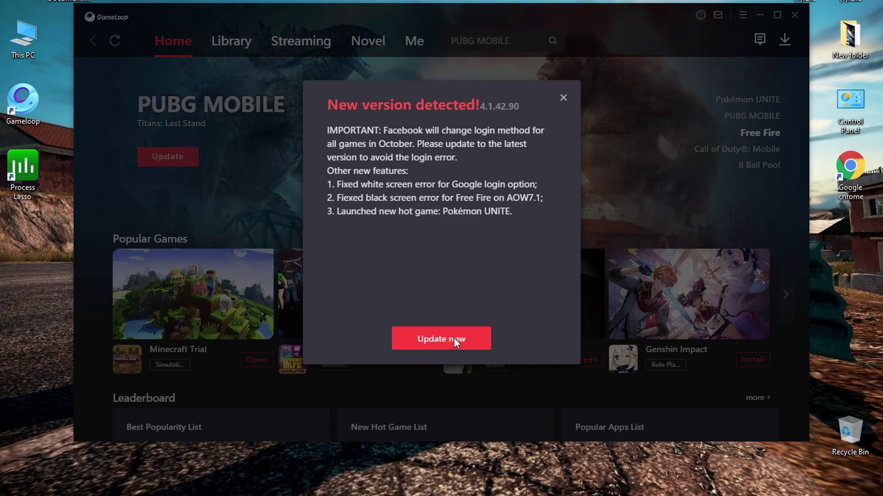
# Start the Gameloop update download, then open Settings from the emulator's main menu.
pyautogui.click(453, 340)
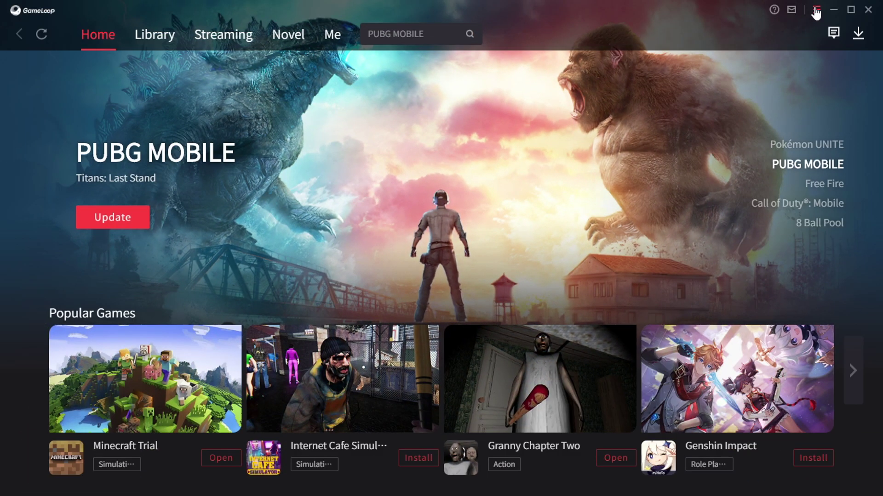
pyautogui.click(816, 9)
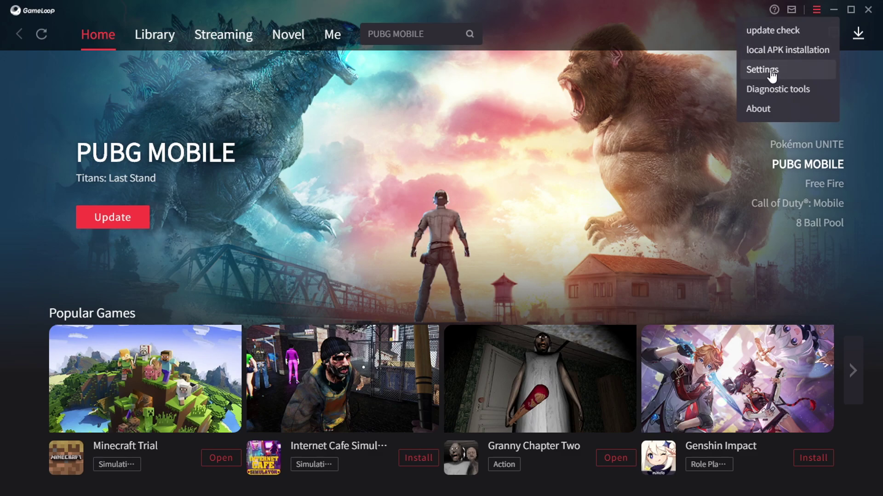
pyautogui.click(759, 78)
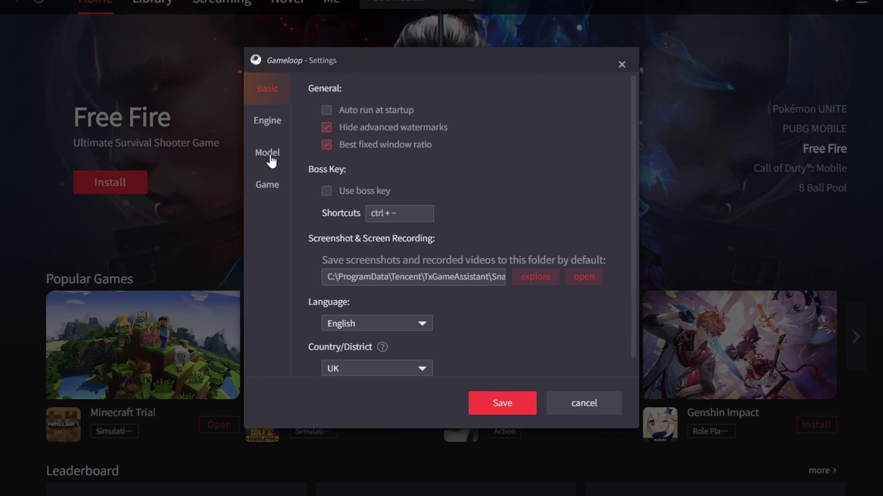
# Switch rendering to DirectX+, turn off both rendering caches, and enable vertical sync and discrete graphics.
pyautogui.click(264, 123)
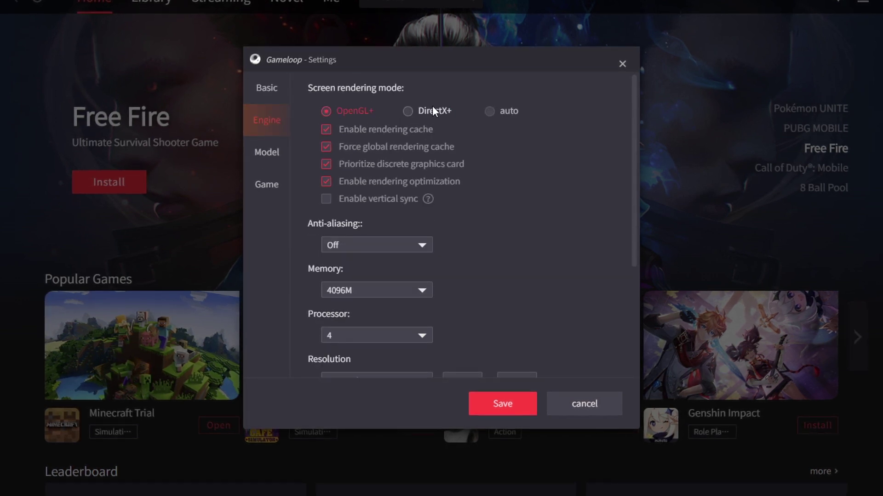
pyautogui.click(325, 146)
pyautogui.click(352, 133)
pyautogui.click(368, 163)
pyautogui.click(376, 200)
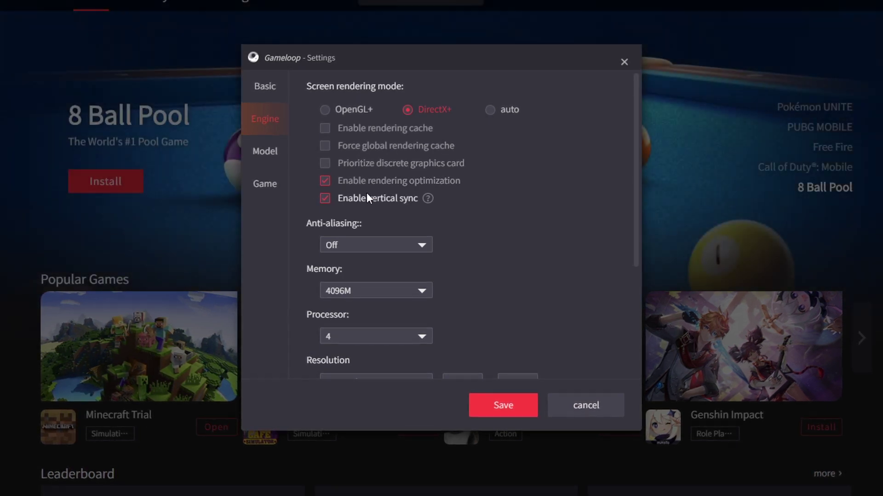
pyautogui.click(335, 163)
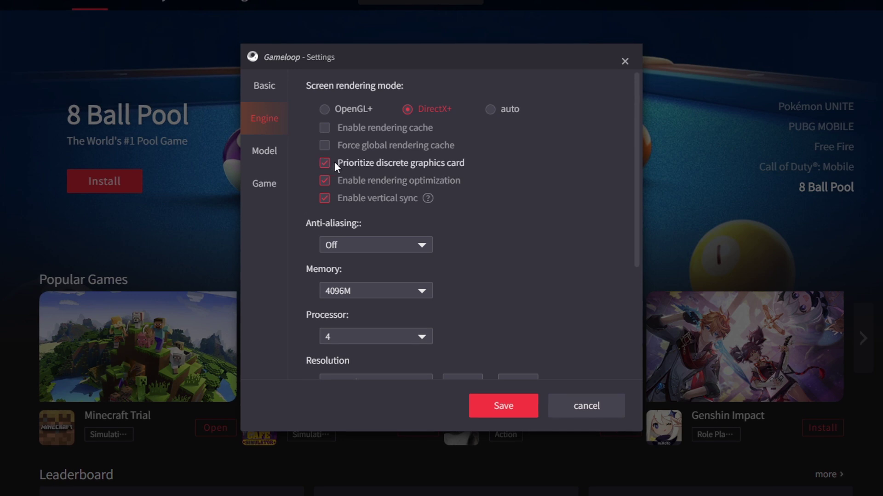
# Leave anti-aliasing set to Off.
pyautogui.click(352, 245)
pyautogui.click(429, 245)
pyautogui.click(413, 245)
pyautogui.click(375, 271)
pyautogui.click(368, 245)
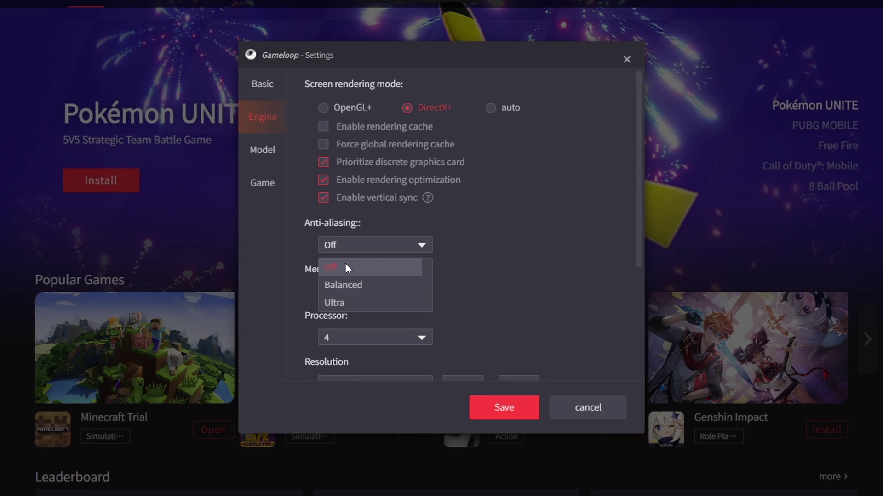
pyautogui.click(439, 269)
# Keep memory at 4096M and processor cores at 4.
pyautogui.click(388, 291)
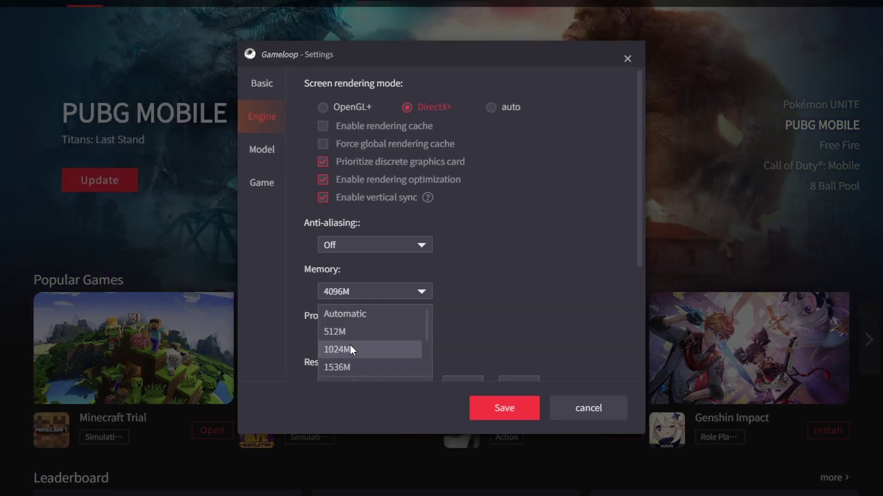
pyautogui.scroll(-3, 354, 347)
pyautogui.click(362, 233)
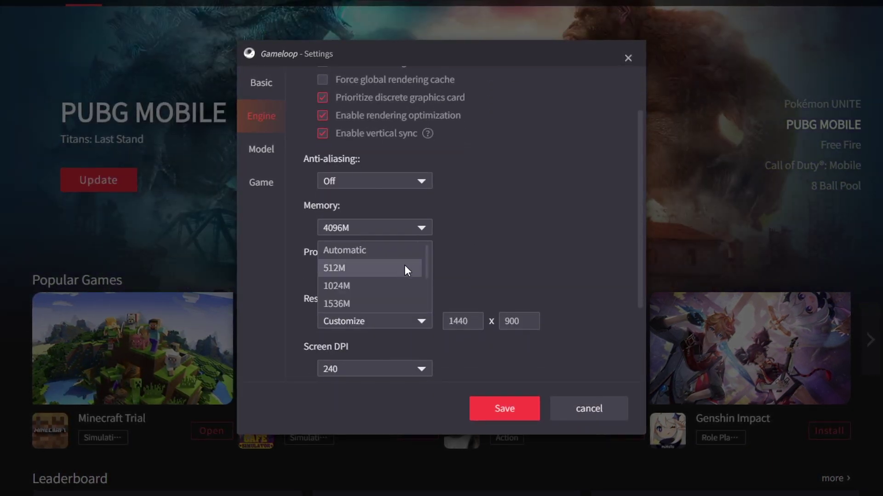
pyautogui.click(426, 259)
pyautogui.click(413, 233)
pyautogui.scroll(-2, 382, 264)
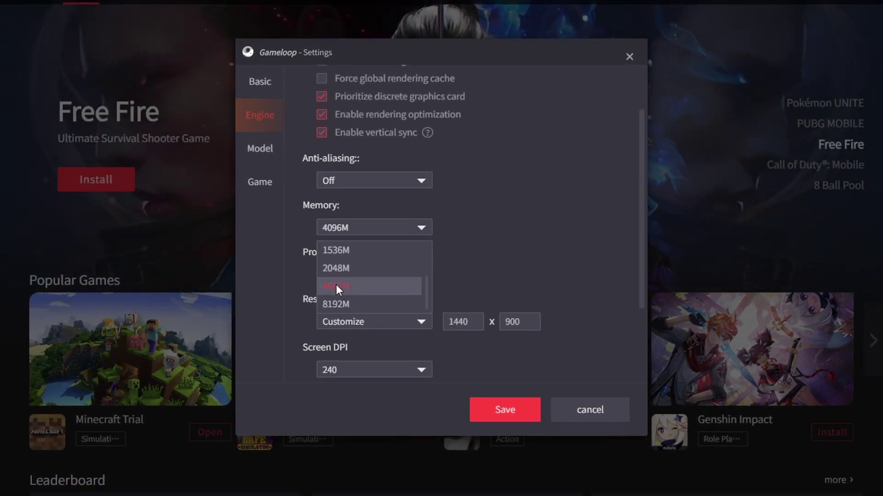
pyautogui.click(463, 226)
pyautogui.click(335, 278)
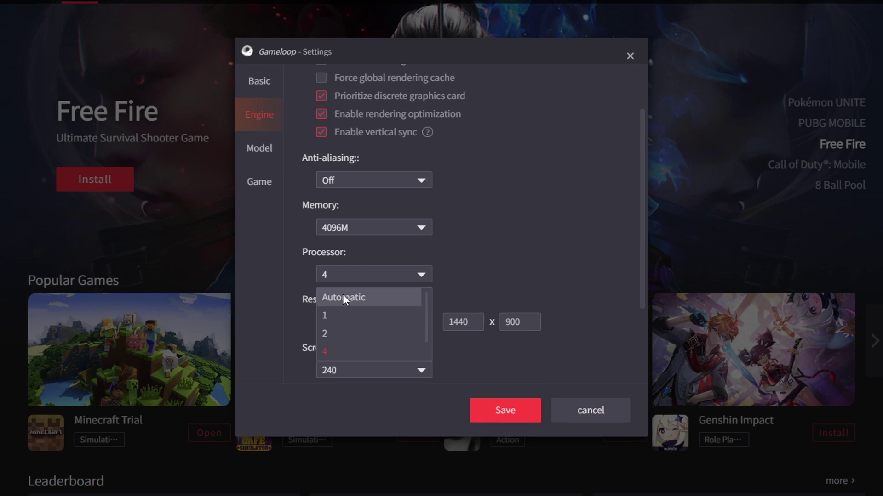
pyautogui.scroll(-1, 349, 347)
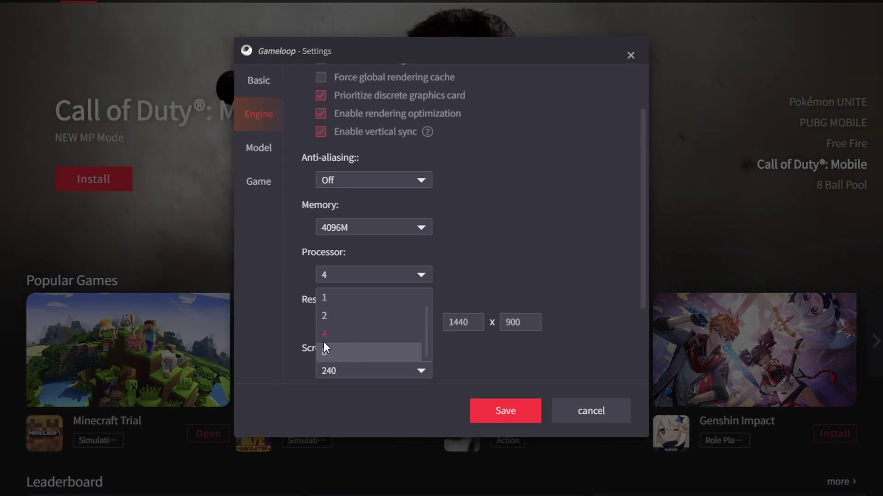
pyautogui.click(333, 334)
# Set the resolution to 1024x576 and keep screen DPI at 240.
pyautogui.click(384, 323)
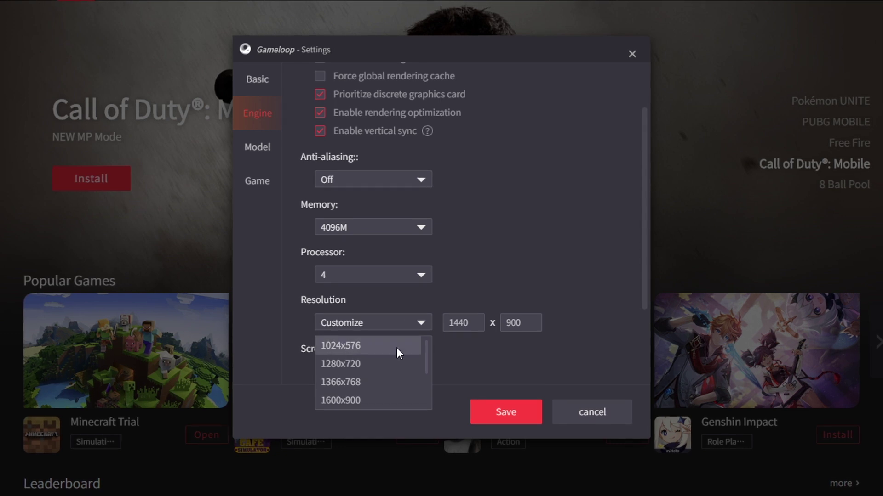
pyautogui.click(345, 344)
pyautogui.click(372, 323)
pyautogui.click(362, 372)
pyautogui.click(359, 371)
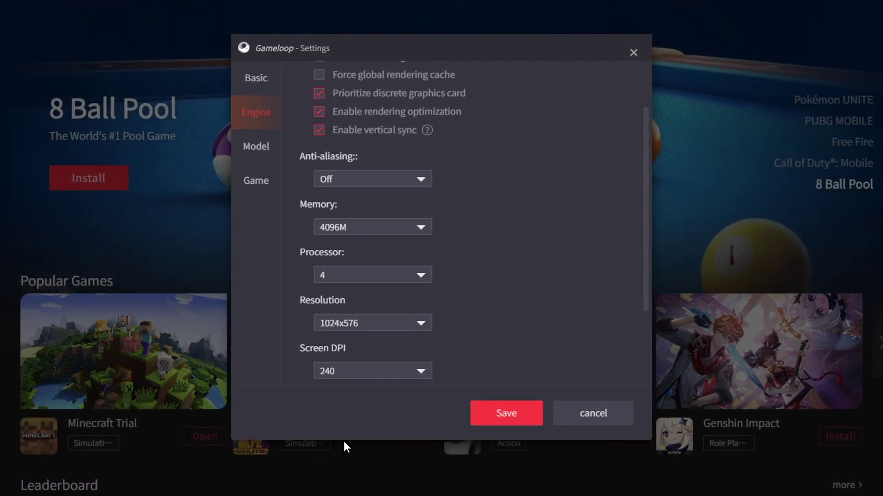
pyautogui.click(354, 377)
pyautogui.click(325, 437)
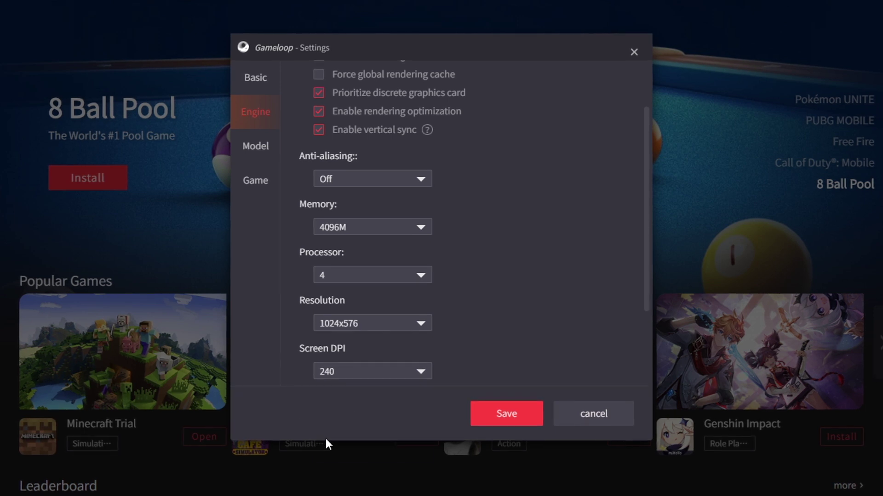
pyautogui.click(324, 372)
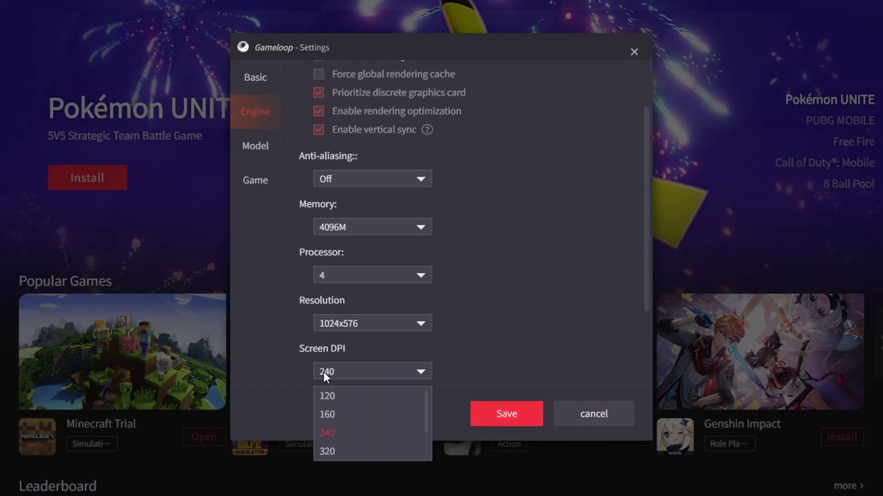
pyautogui.click(368, 426)
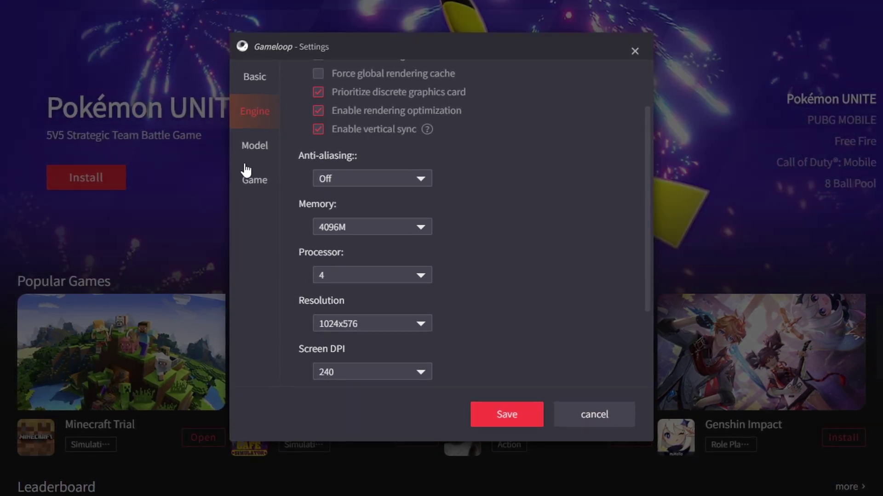
pyautogui.click(247, 149)
# Choose Common model with the ROG 2 (90 FPS) device.
pyautogui.click(376, 99)
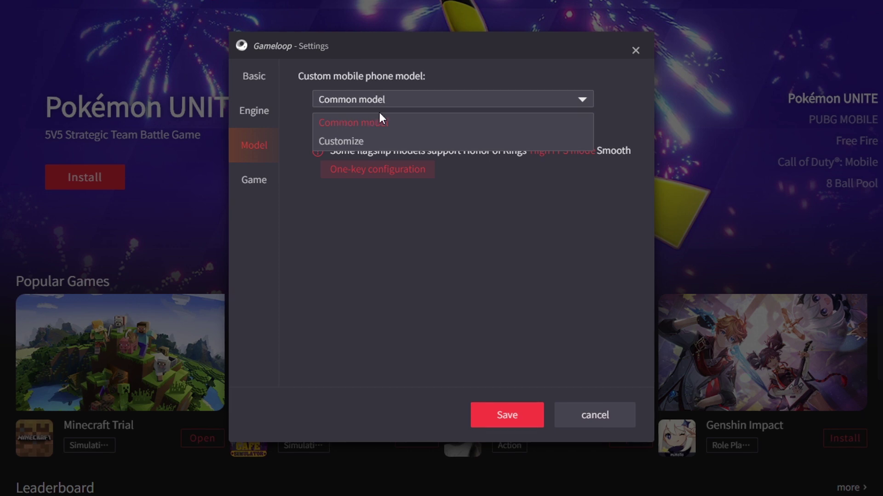
pyautogui.click(354, 123)
pyautogui.click(349, 125)
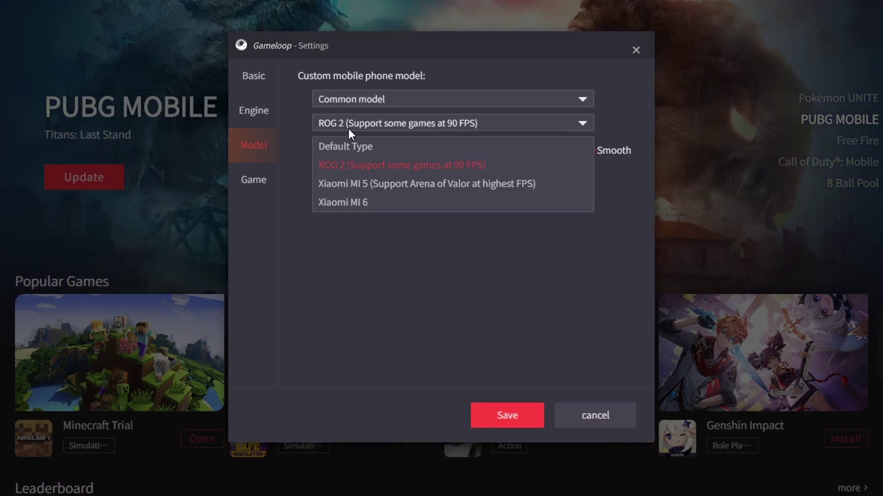
pyautogui.click(367, 171)
# Set the PUBG MOBILE game frame rate to 90 FPS.
pyautogui.click(253, 178)
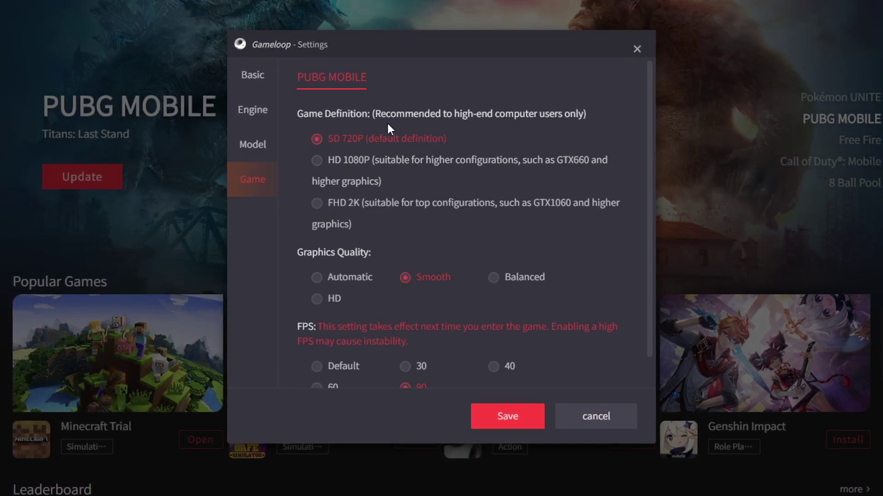
pyautogui.scroll(-1, 395, 372)
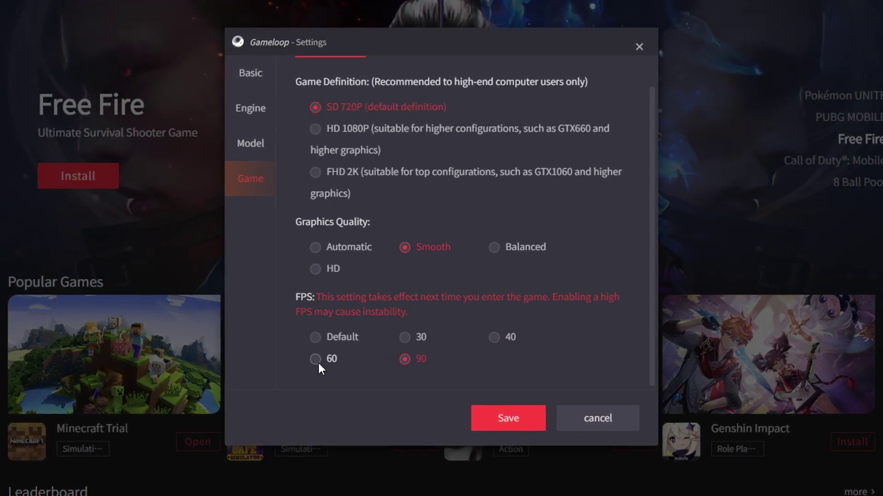
pyautogui.click(345, 339)
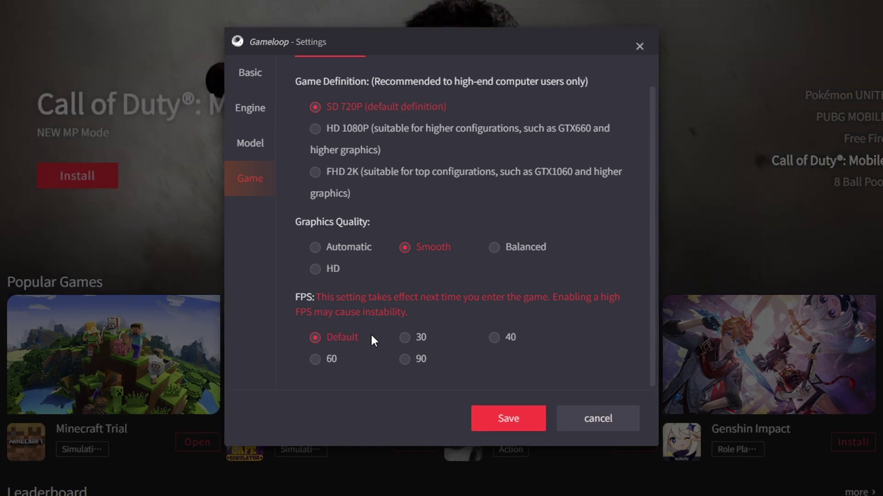
pyautogui.click(416, 360)
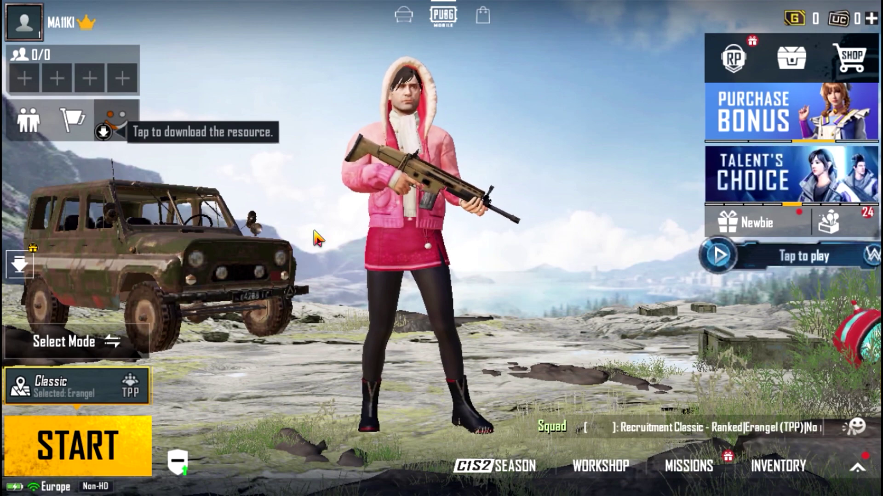
# From the PUBG Mobile lobby, open SETTINGS through the bottom-right expand menu.
pyautogui.click(23, 25)
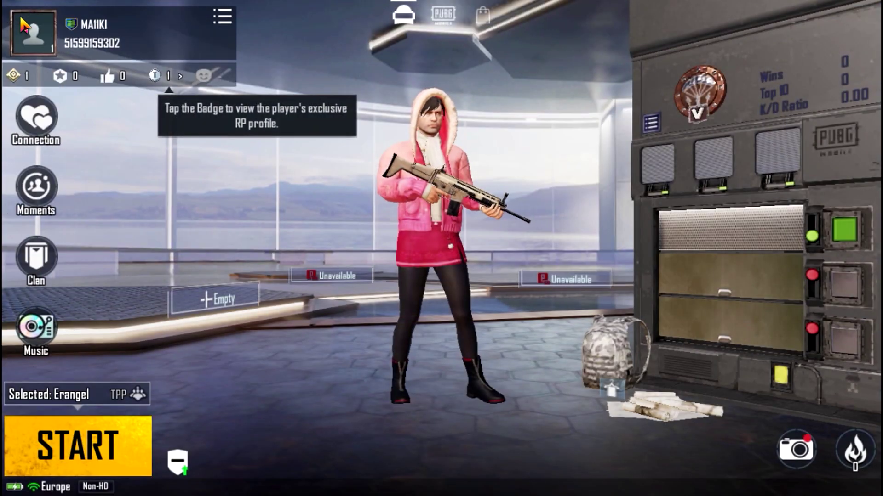
pyautogui.click(454, 21)
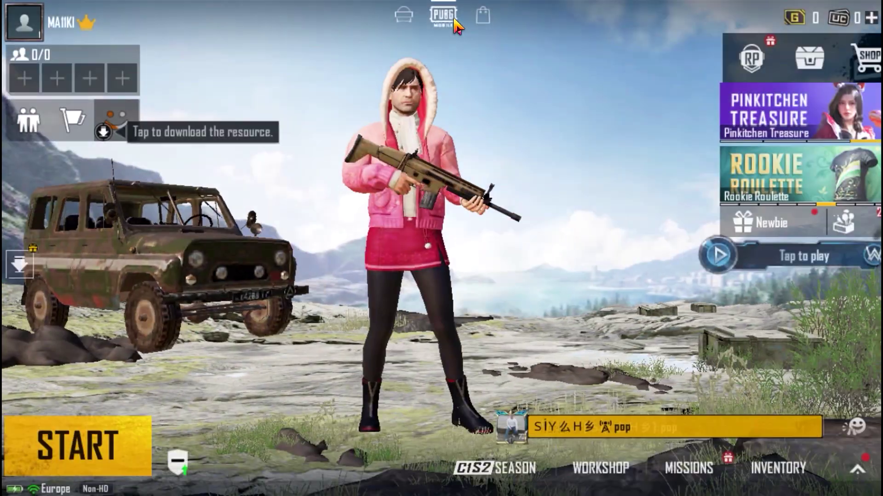
pyautogui.click(857, 471)
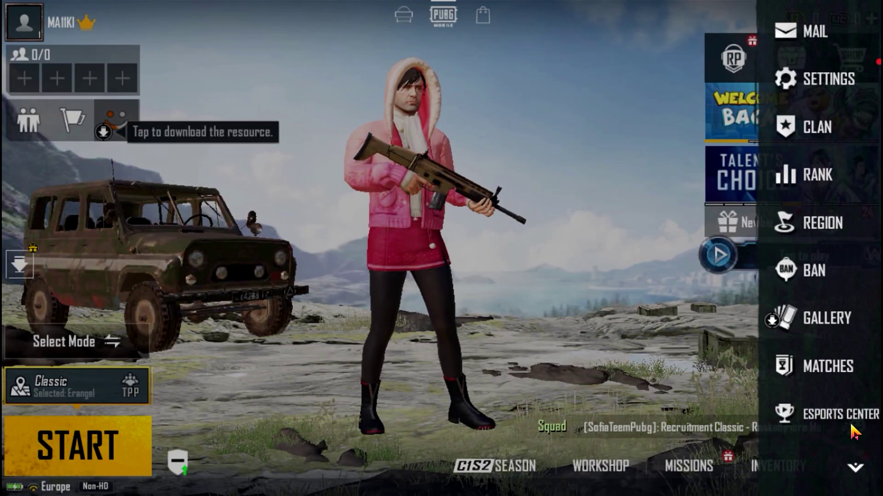
pyautogui.click(824, 97)
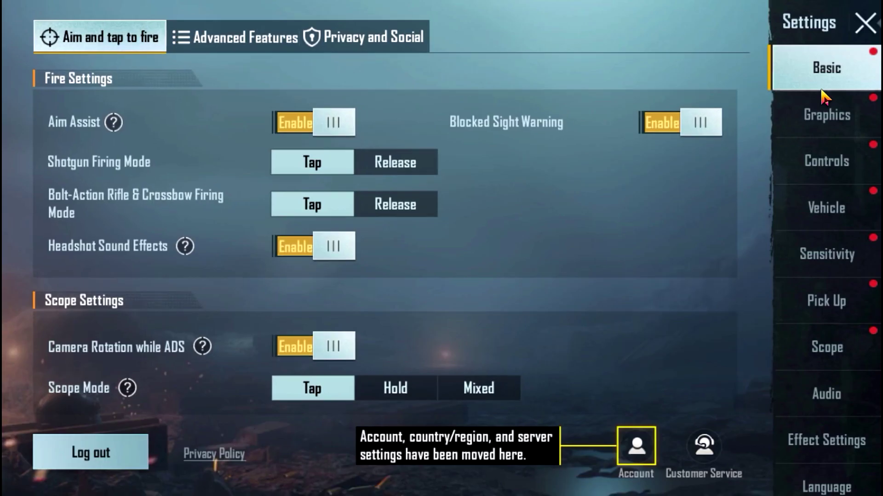